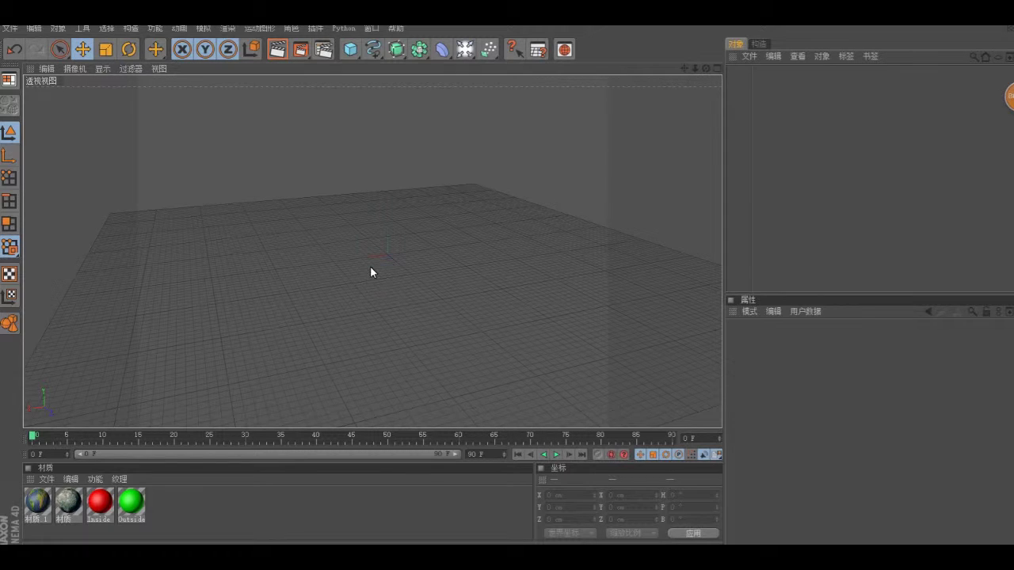
Zoom and orbit the perspective view to a low, close look over the empty floor grid
scroll(360, 223, down, 5)
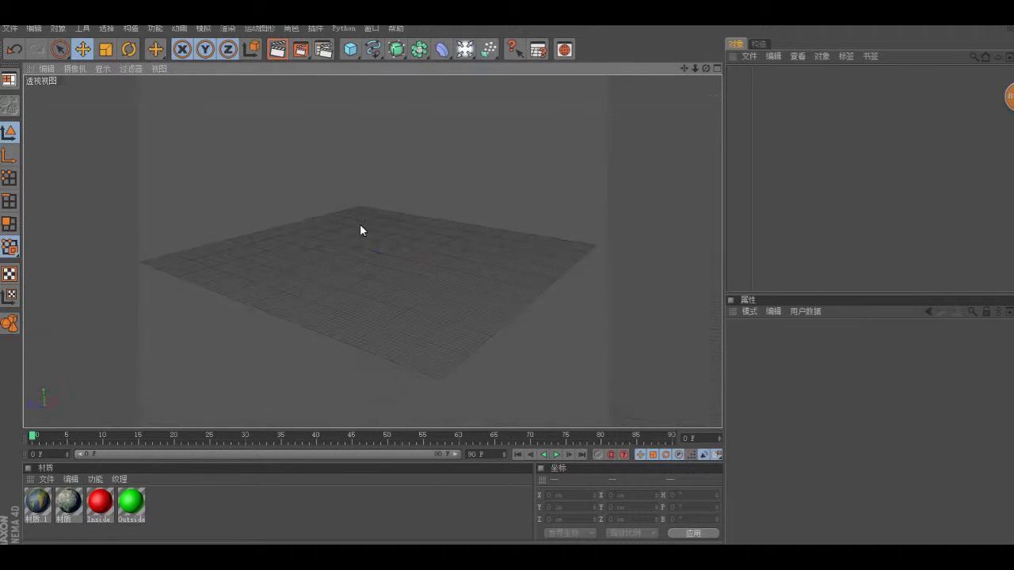
scroll(366, 250, down, 3)
scroll(365, 272, down, 2)
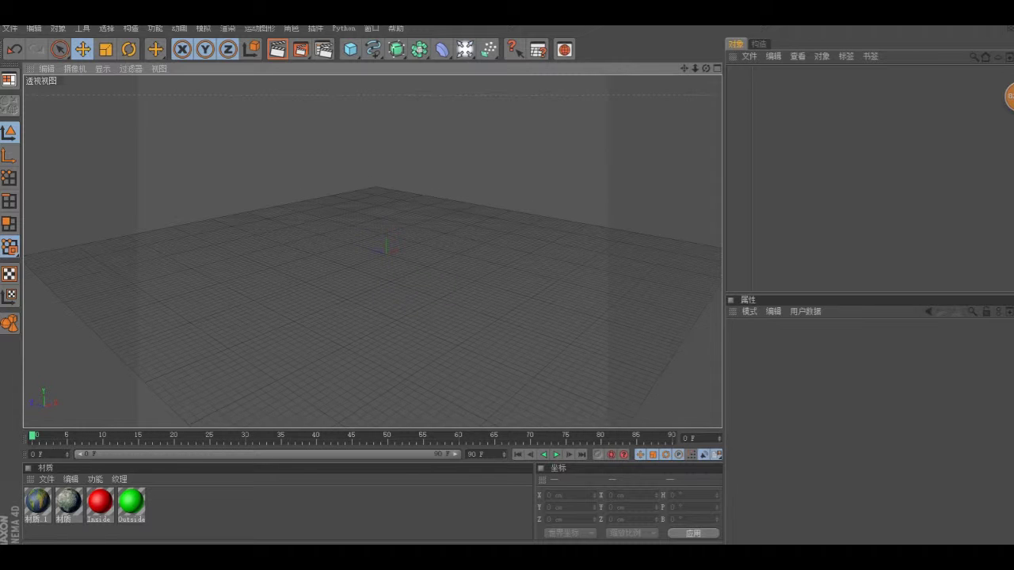
scroll(371, 282, up, 3)
alt+drag(372, 278, 412, 262)
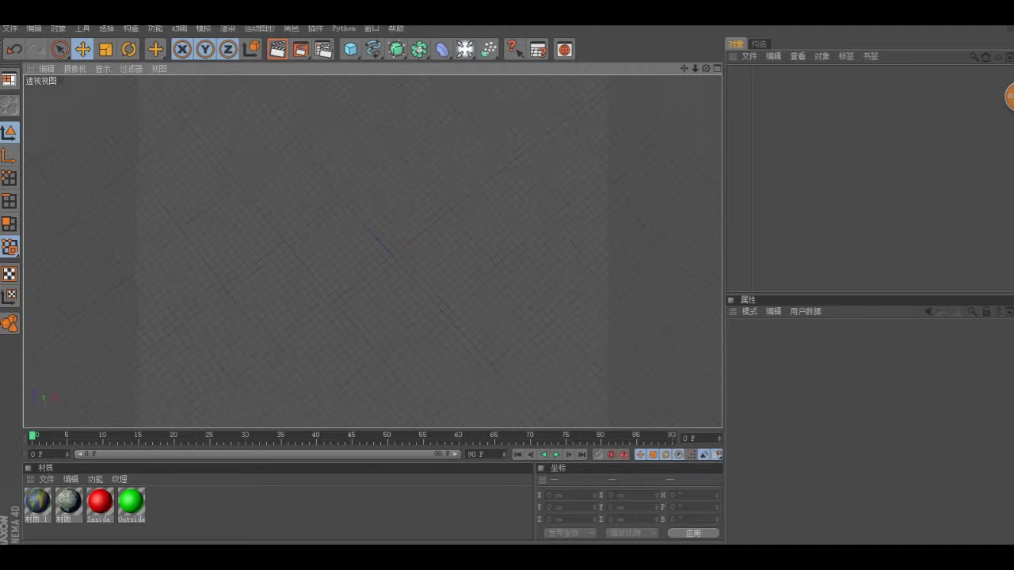
alt+drag(370, 138, 370, 190)
alt+drag(495, 202, 482, 204)
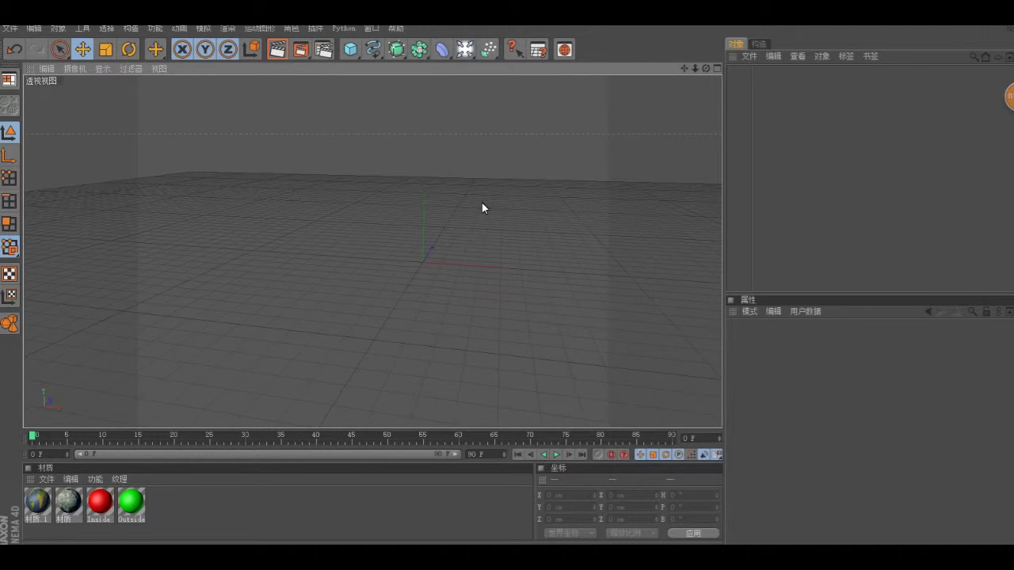
Add a Landscape object, scale it to about 3837 × 319 × 3798 cm, and browse for its Texture image
click(356, 54)
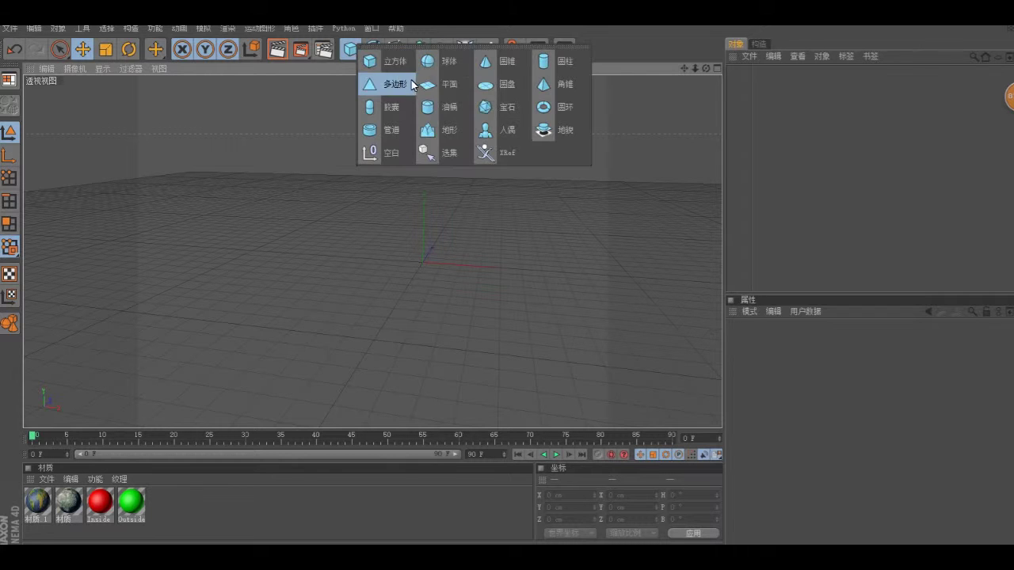
click(563, 139)
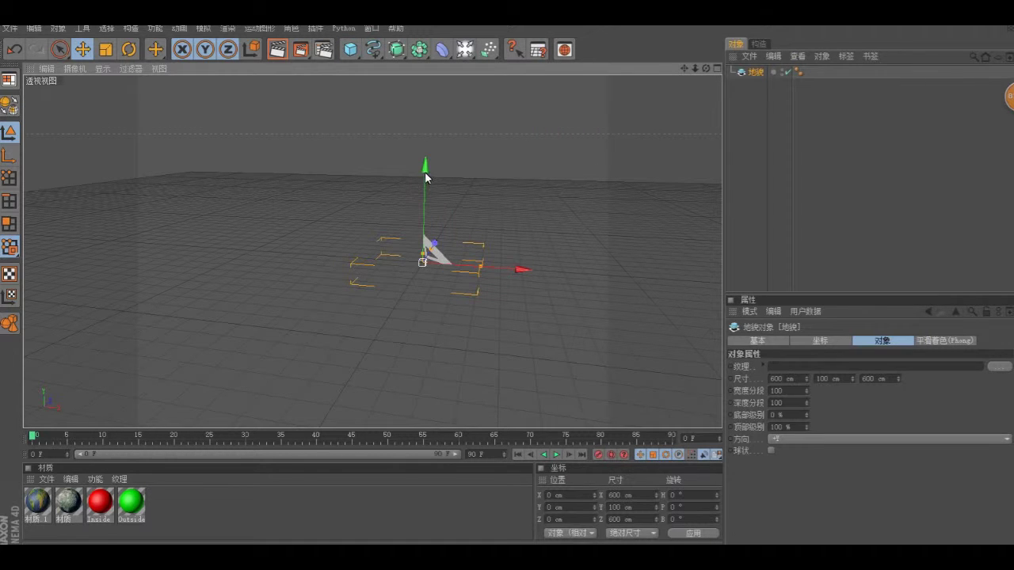
click(109, 52)
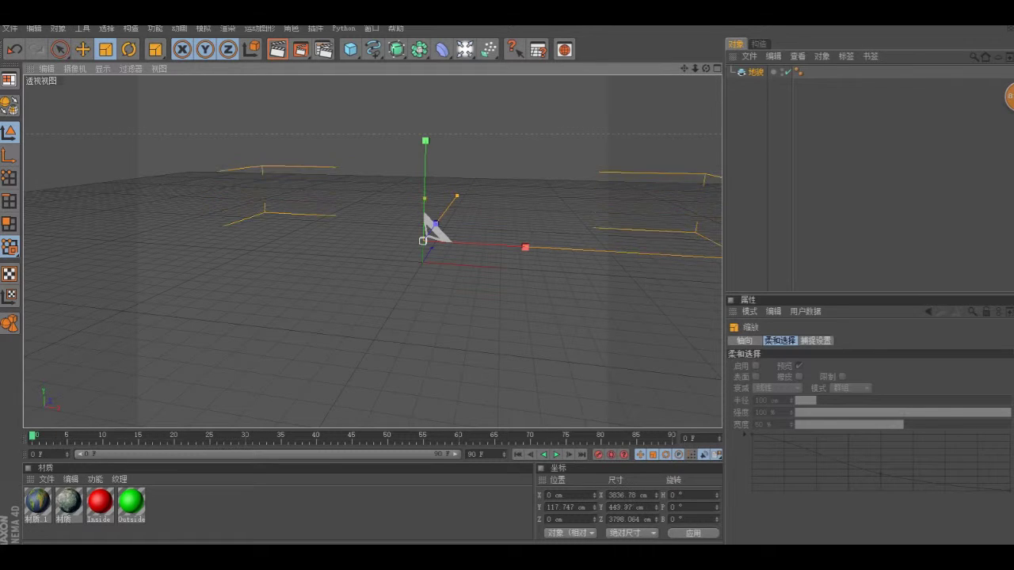
click(479, 168)
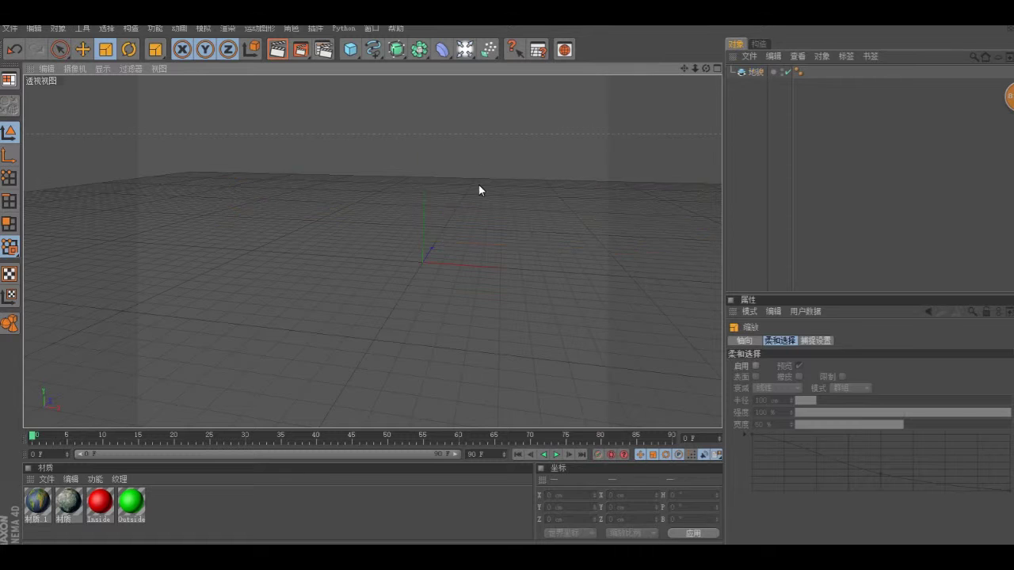
click(755, 72)
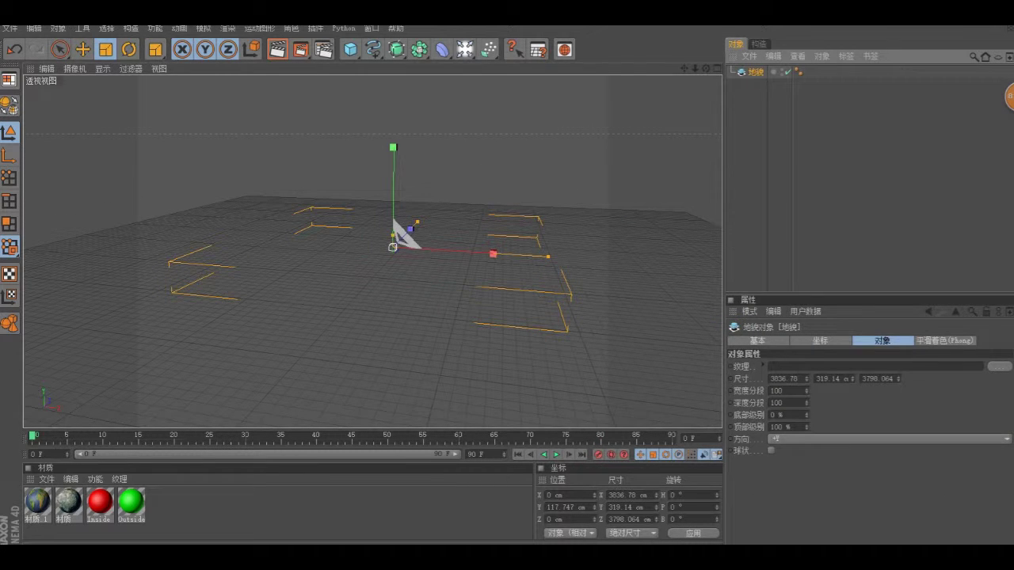
click(999, 366)
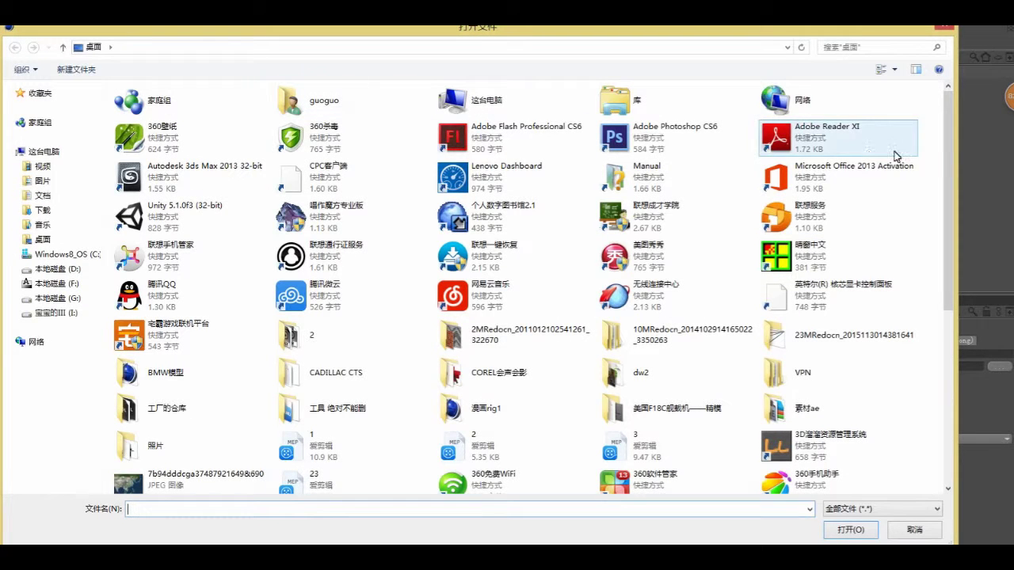
drag(948, 162, 948, 334)
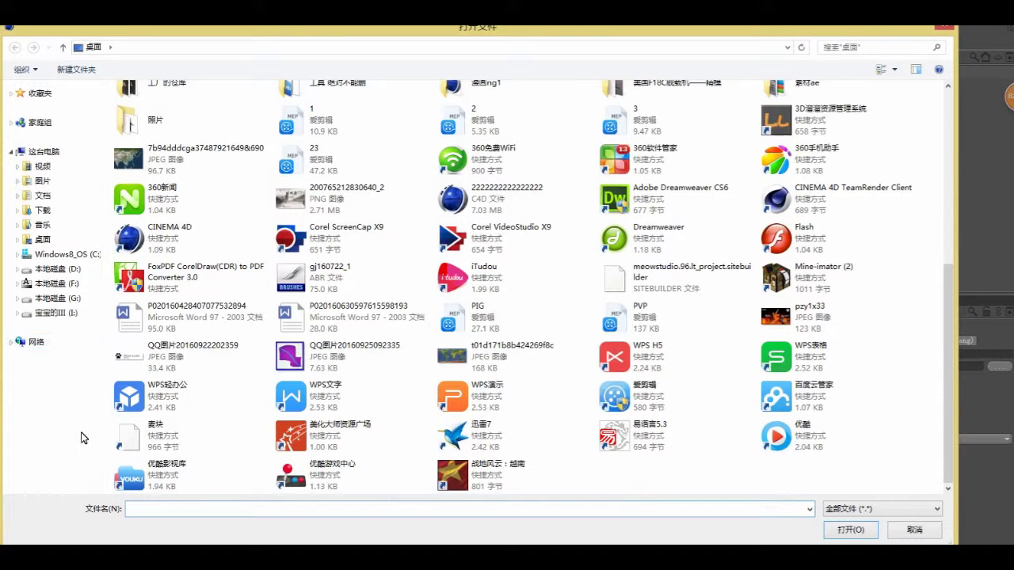
click(214, 163)
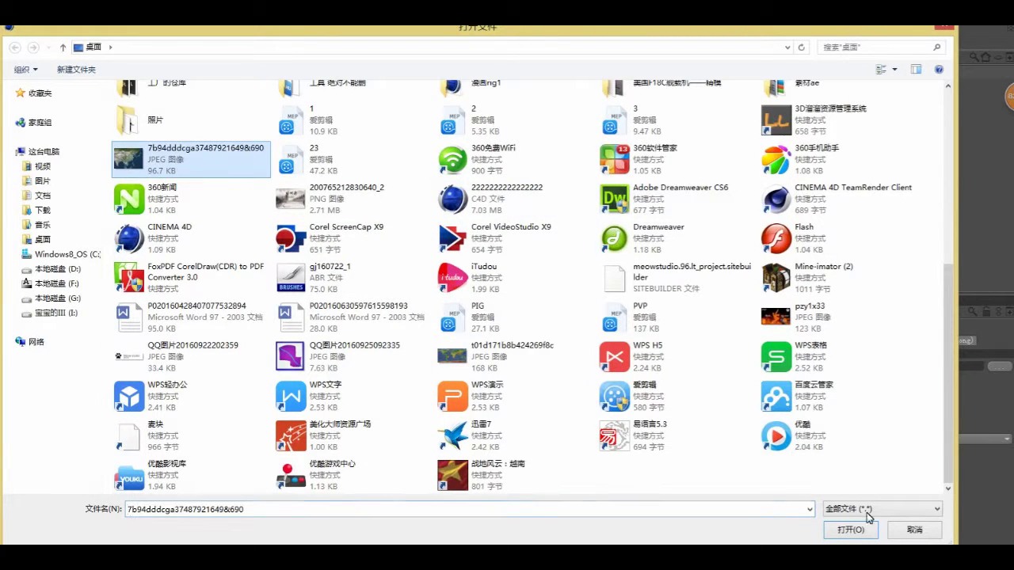
key(Return)
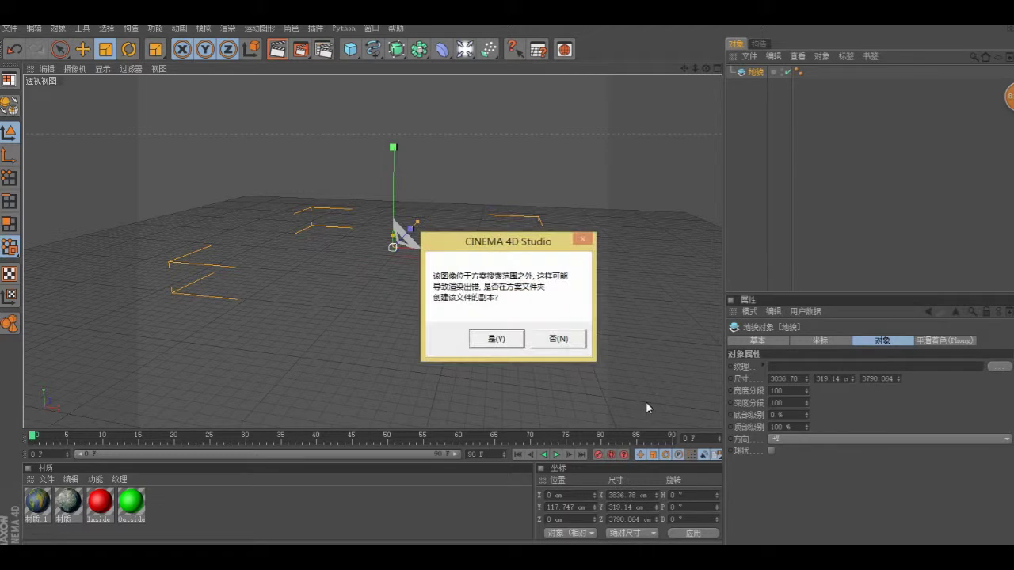
click(499, 339)
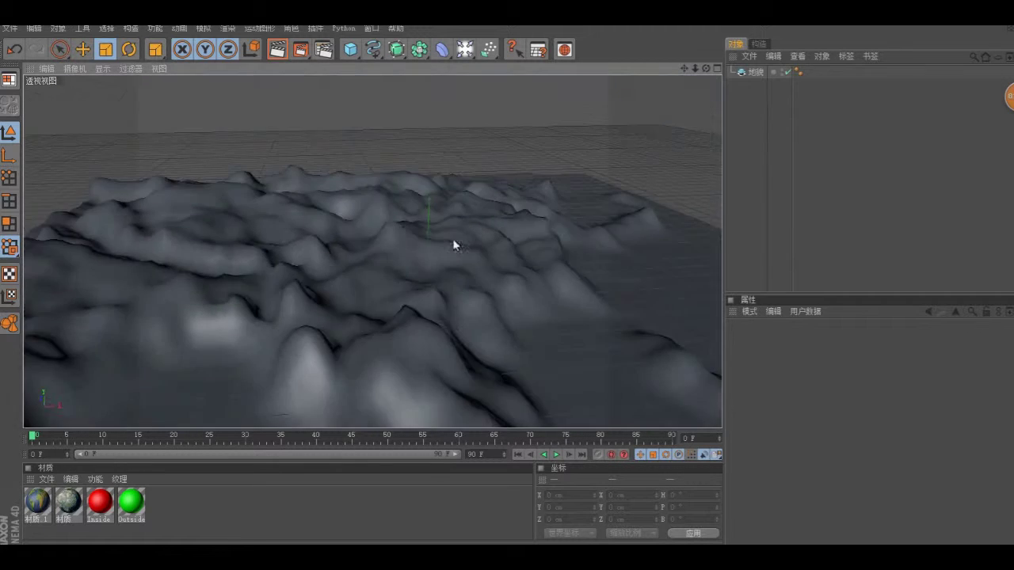
Orbit around the map-shaped terrain, viewing it wide, close and nearly top-down
mouse_move(452, 238)
alt+mouse_down()
mouse_move(368, 259)
mouse_move(265, 218)
alt+mouse_up()
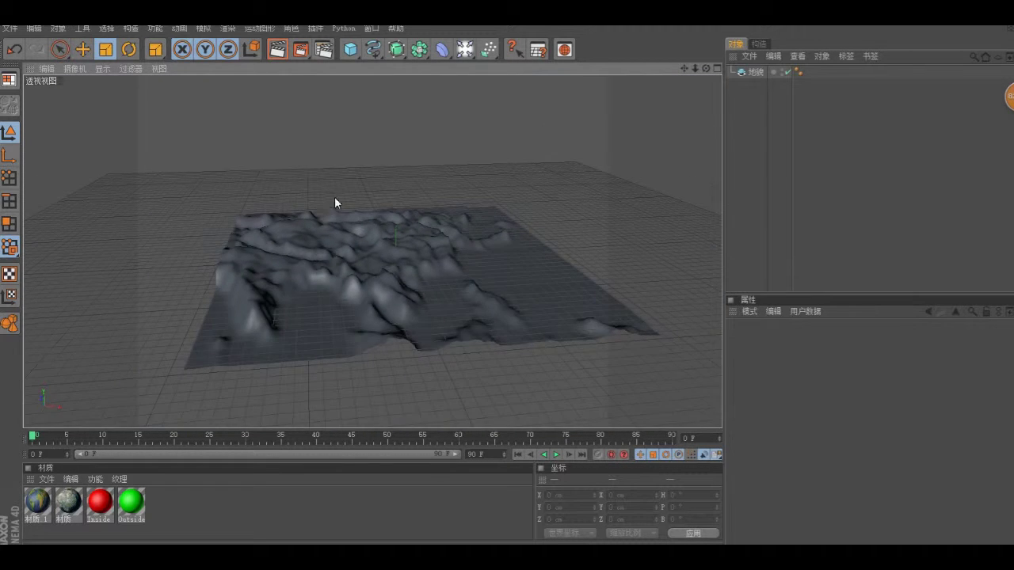
alt+drag(334, 202, 340, 200)
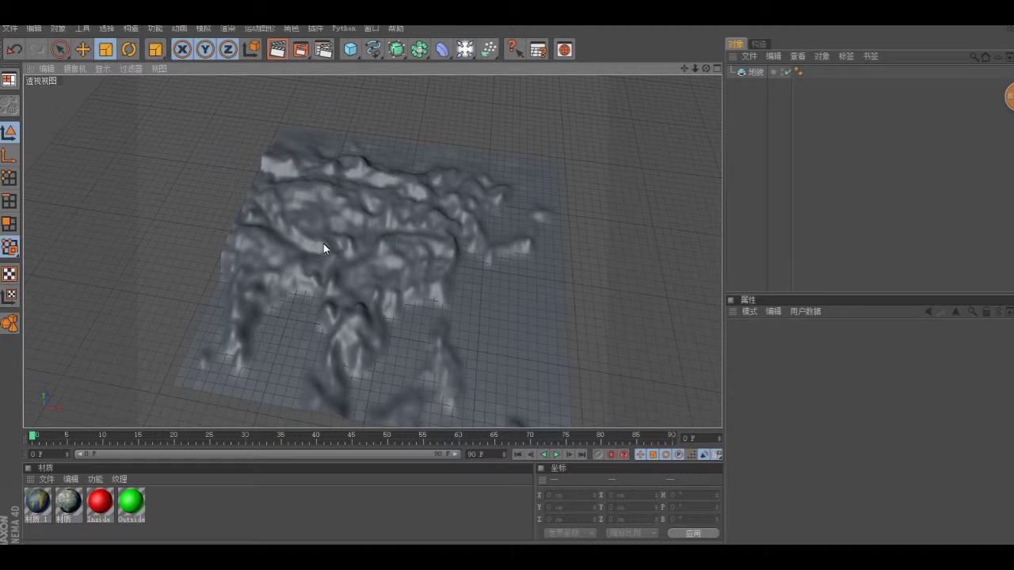
mouse_move(470, 258)
alt+mouse_down()
mouse_move(495, 267)
mouse_move(428, 432)
alt+mouse_up()
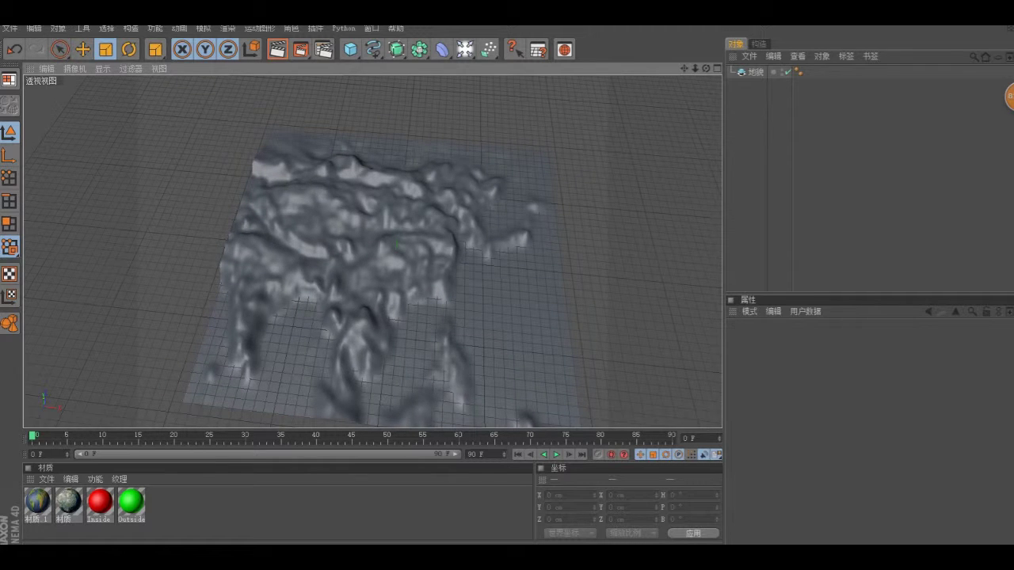
alt+drag(450, 310, 537, 361)
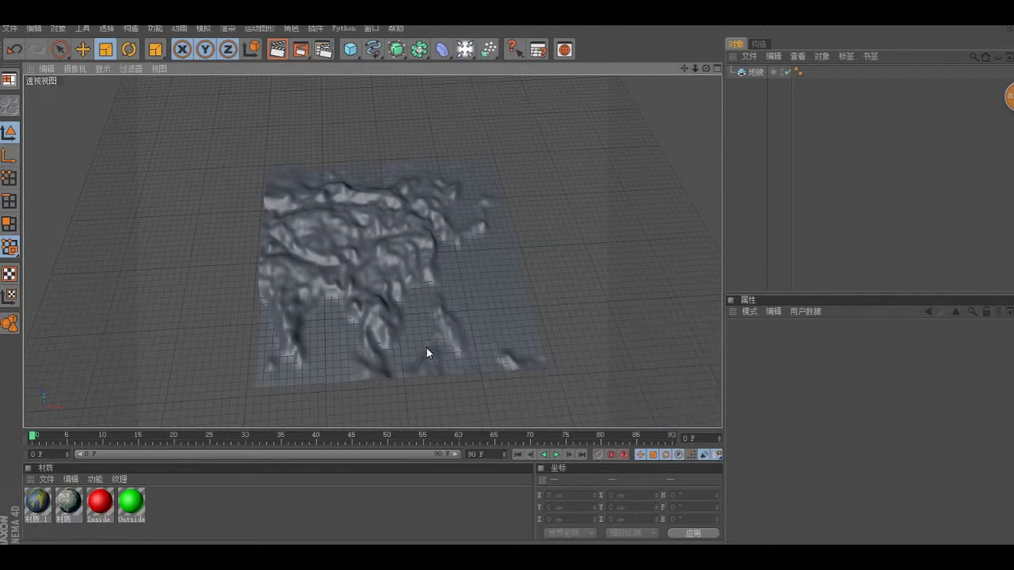
alt+drag(421, 296, 415, 303)
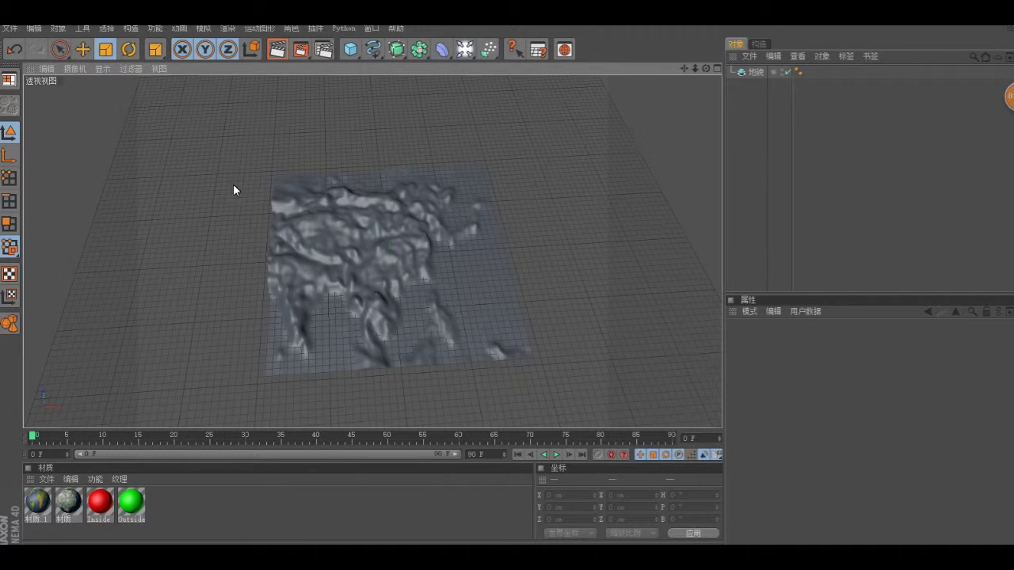
mouse_move(405, 231)
alt+mouse_down()
mouse_move(476, 261)
mouse_move(480, 241)
alt+mouse_up()
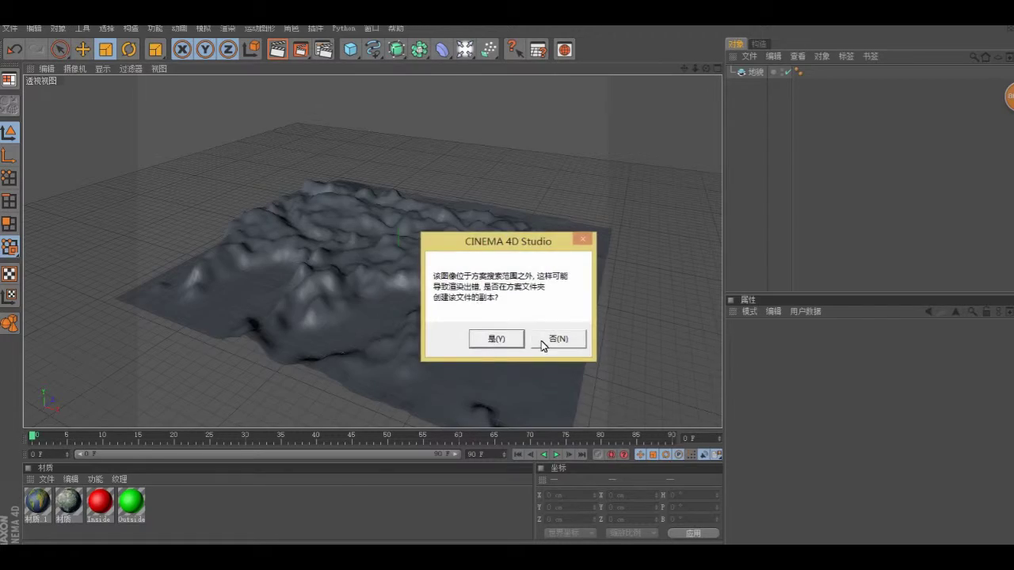
Apply the map texture and scale the terrain to about twice its size (~7697 × 640 × 7619 cm)
click(542, 340)
drag(437, 224, 539, 224)
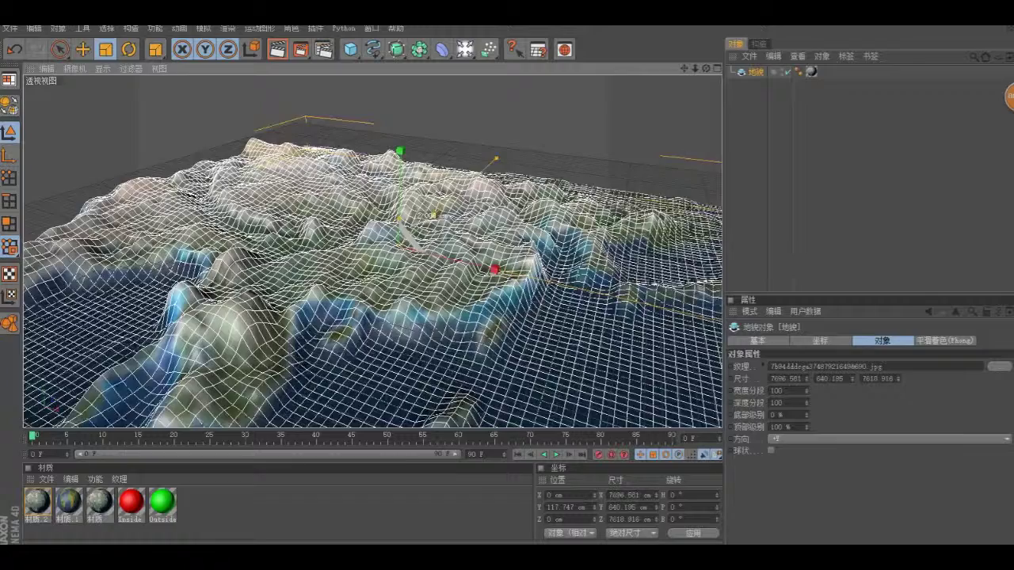
click(547, 132)
Zoom and orbit to view the East Asia terrain from top-down, oblique and near-horizon angles
scroll(454, 269, down, 3)
scroll(454, 269, down, 2)
mouse_move(454, 268)
alt+mouse_down()
mouse_move(459, 340)
mouse_move(602, 317)
mouse_move(713, 321)
alt+mouse_up()
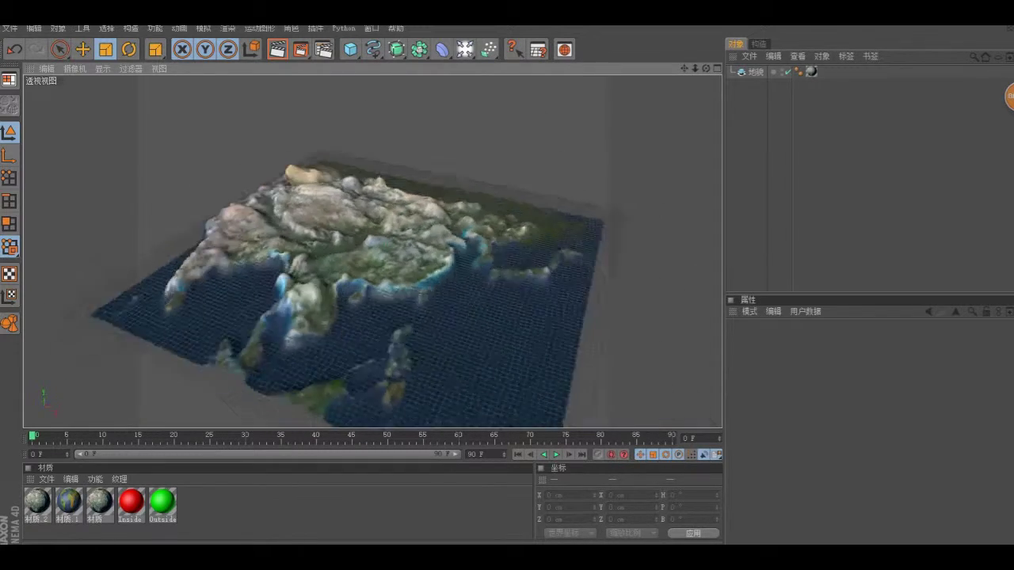
scroll(472, 262, up, 3)
scroll(485, 261, up, 3)
scroll(485, 262, up, 3)
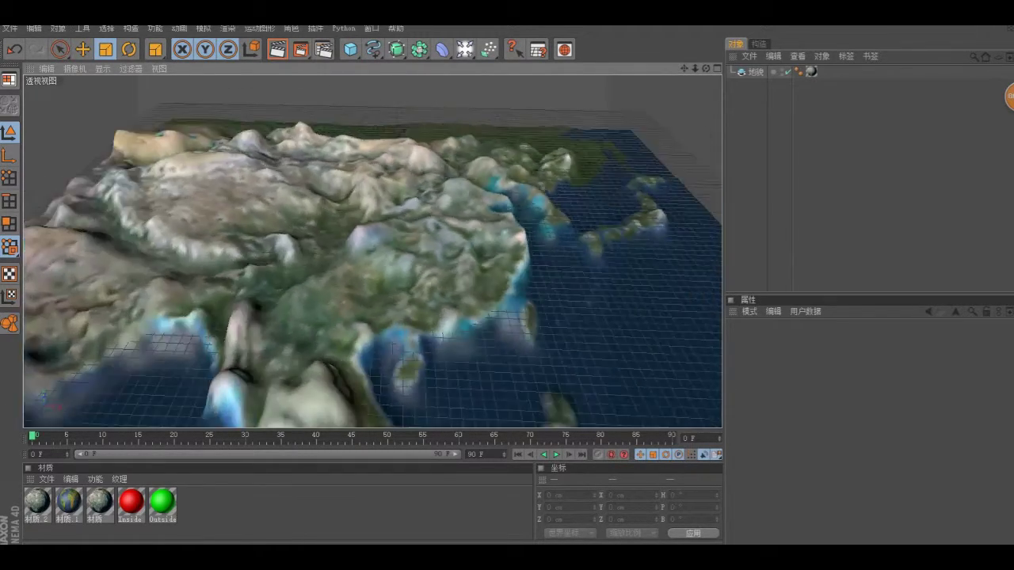
alt+drag(372, 237, 372, 317)
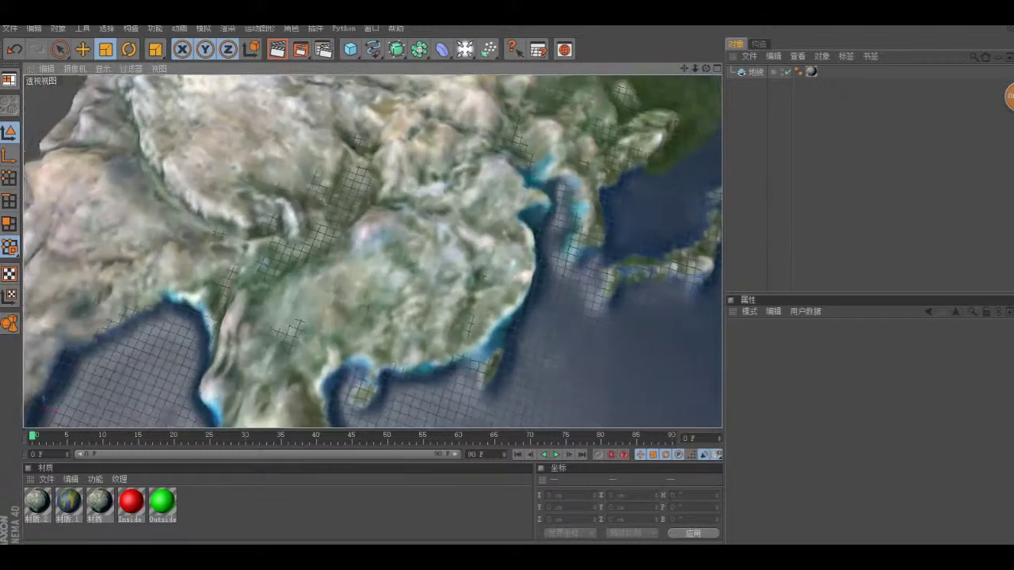
alt+drag(531, 313, 532, 294)
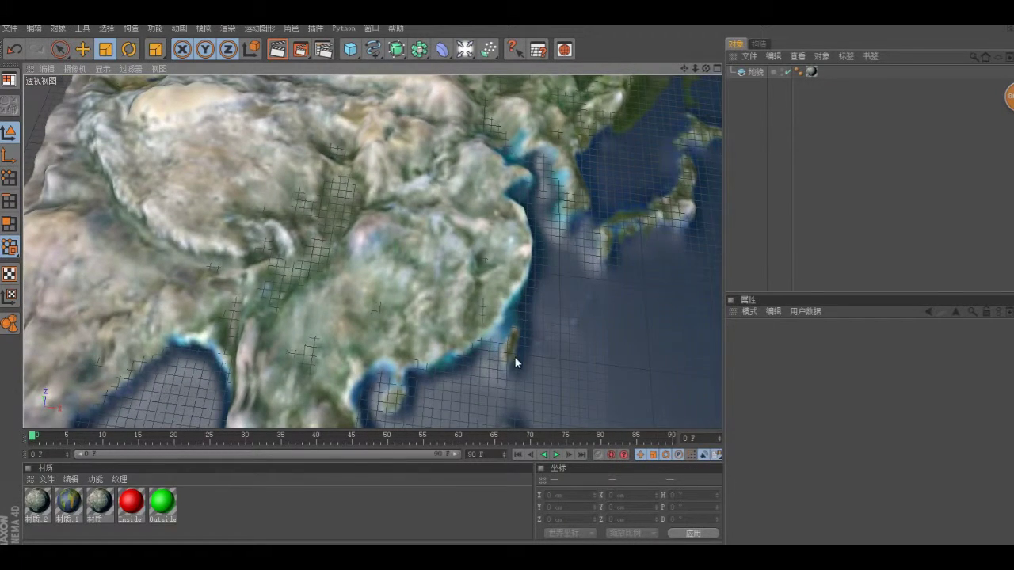
mouse_move(463, 285)
alt+mouse_down()
mouse_move(449, 311)
mouse_move(464, 344)
mouse_move(467, 333)
mouse_move(483, 388)
mouse_move(475, 285)
mouse_move(476, 348)
mouse_move(491, 301)
mouse_move(484, 364)
mouse_move(468, 317)
mouse_move(317, 329)
mouse_move(278, 315)
alt+mouse_up()
mouse_move(463, 260)
alt+mouse_down()
mouse_move(451, 210)
mouse_move(400, 218)
mouse_move(446, 255)
mouse_move(440, 250)
alt+mouse_up()
mouse_move(333, 330)
alt+mouse_down()
mouse_move(354, 339)
mouse_move(330, 354)
mouse_move(368, 338)
mouse_move(348, 330)
mouse_move(333, 340)
mouse_move(321, 373)
mouse_move(348, 332)
mouse_move(341, 321)
alt+mouse_up()
Enable Spherical on the Landscape to wrap the map terrain into a globe, and orbit around it
click(445, 280)
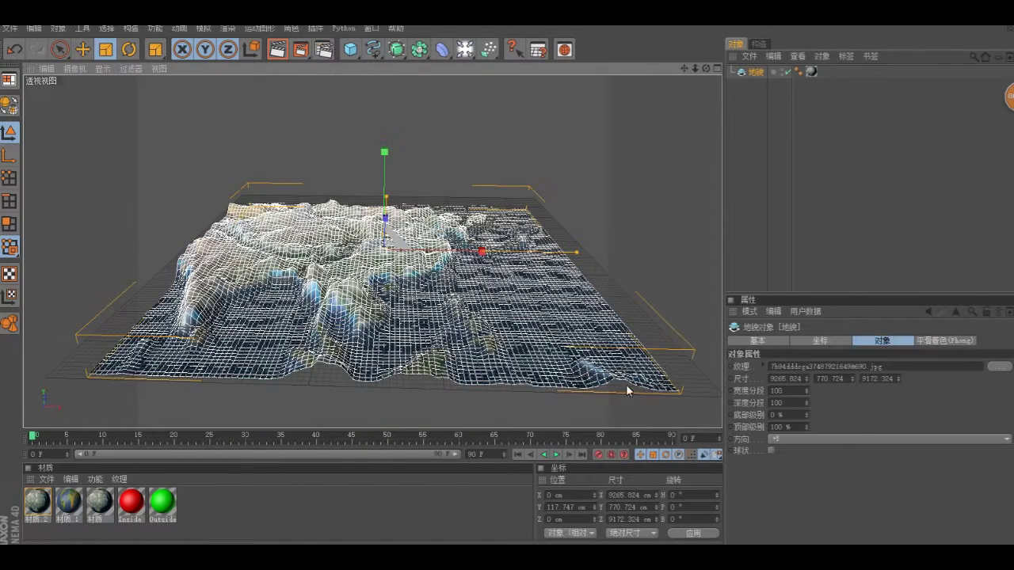
click(770, 450)
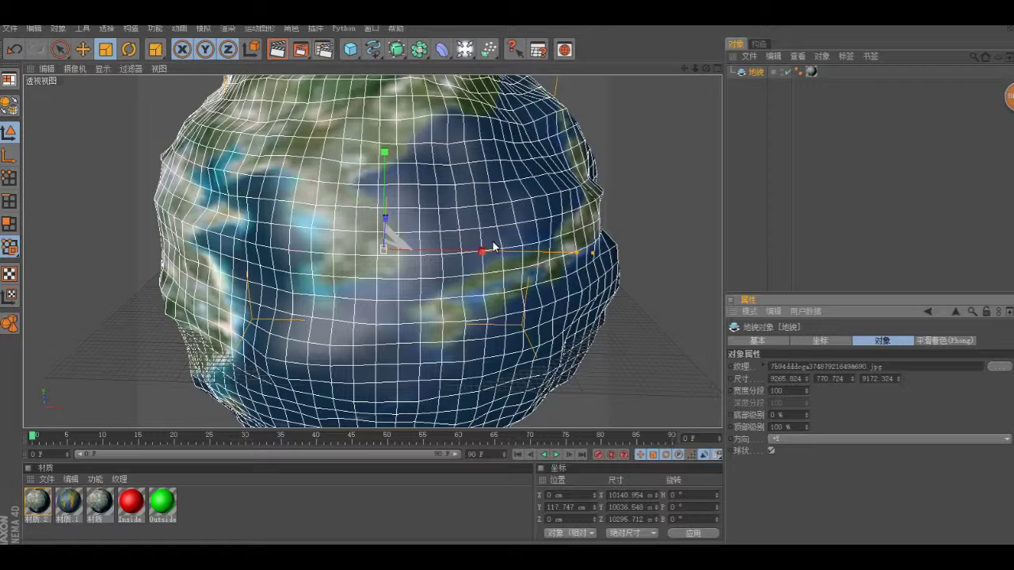
scroll(475, 253, down, 3)
click(509, 255)
alt+drag(508, 256, 435, 247)
click(468, 252)
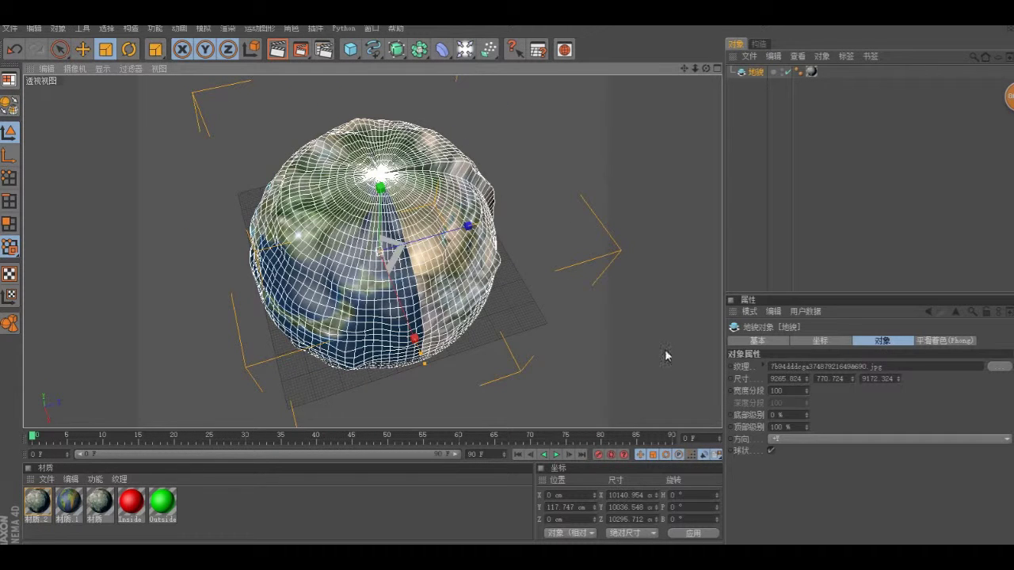
click(608, 245)
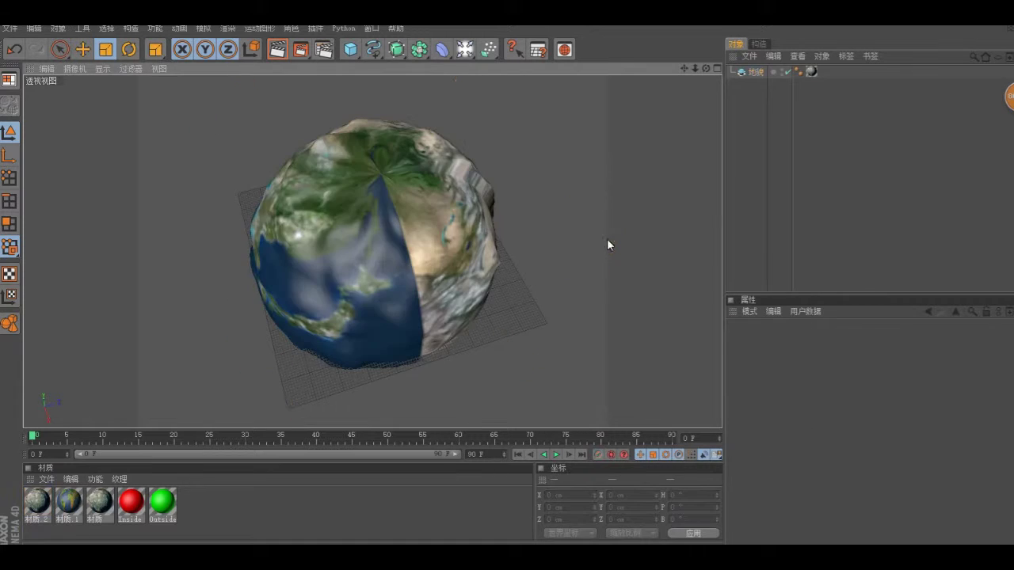
click(755, 72)
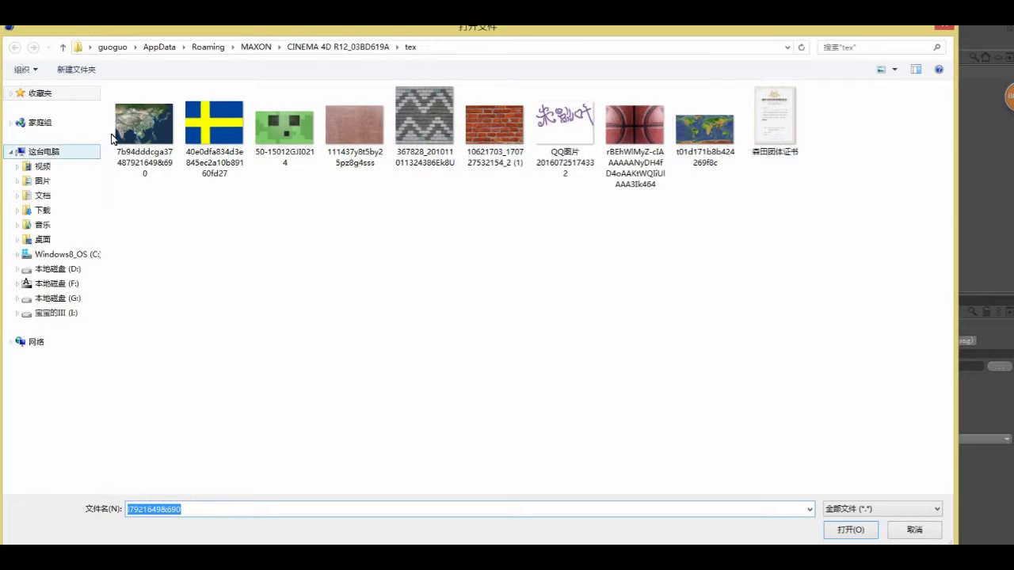
Load the Desktop image t01d171b8b424269f8c as the globe's heightmap, copying it into the project
click(37, 244)
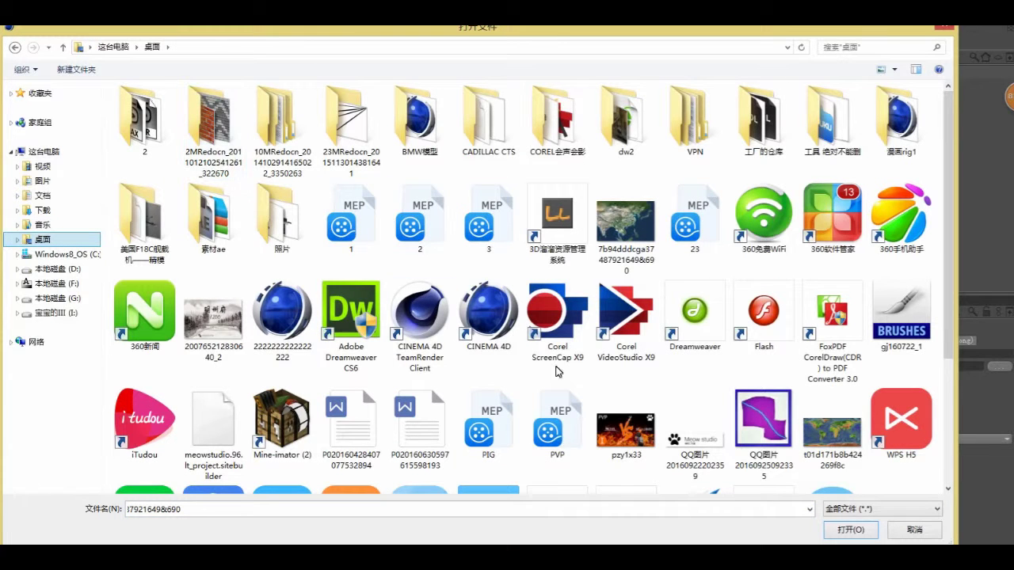
click(832, 431)
double_click(832, 432)
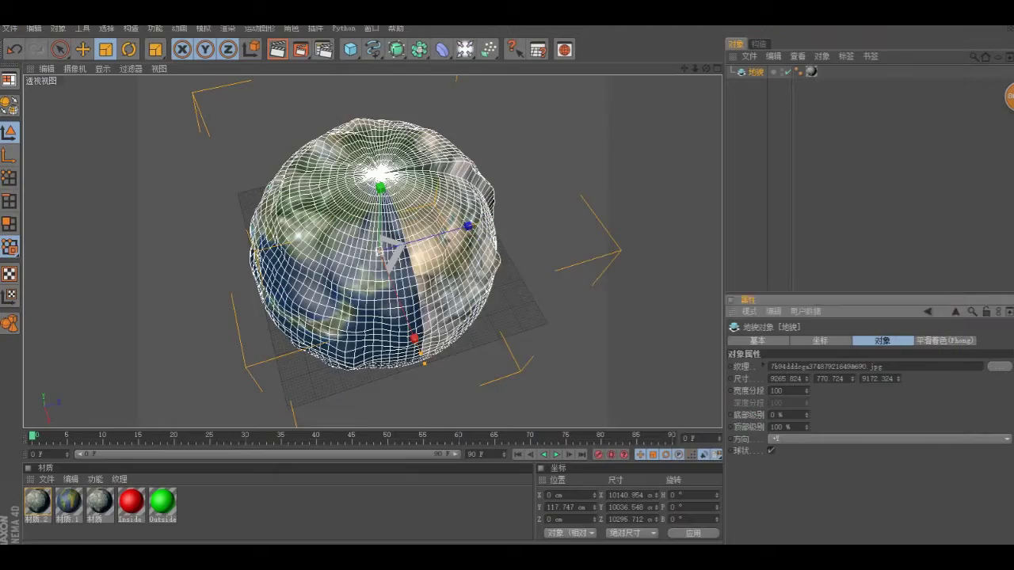
click(497, 340)
alt+drag(487, 351, 562, 309)
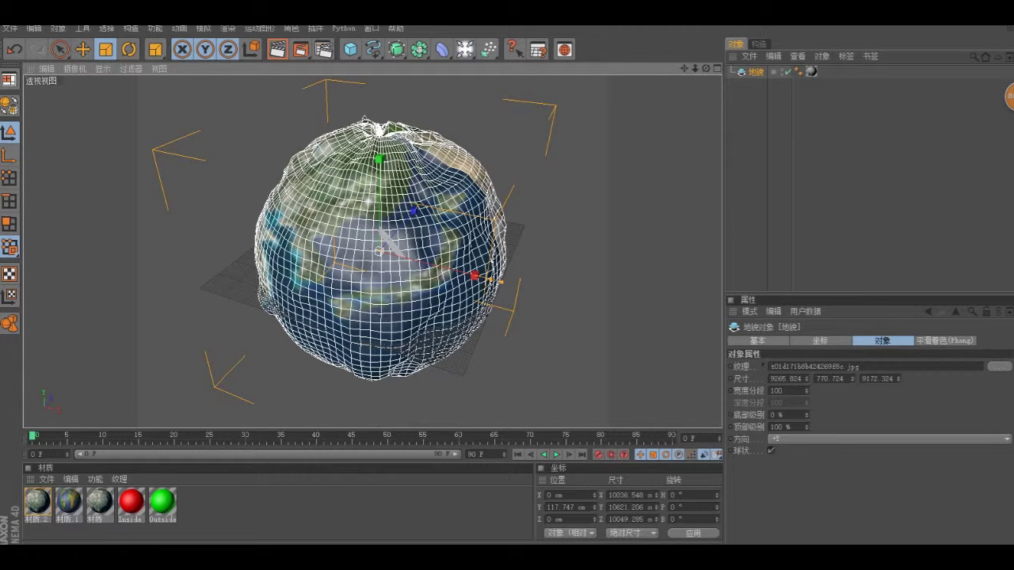
Apply the map image to the globe as a material and delete the extra material tag
drag(402, 547, 403, 236)
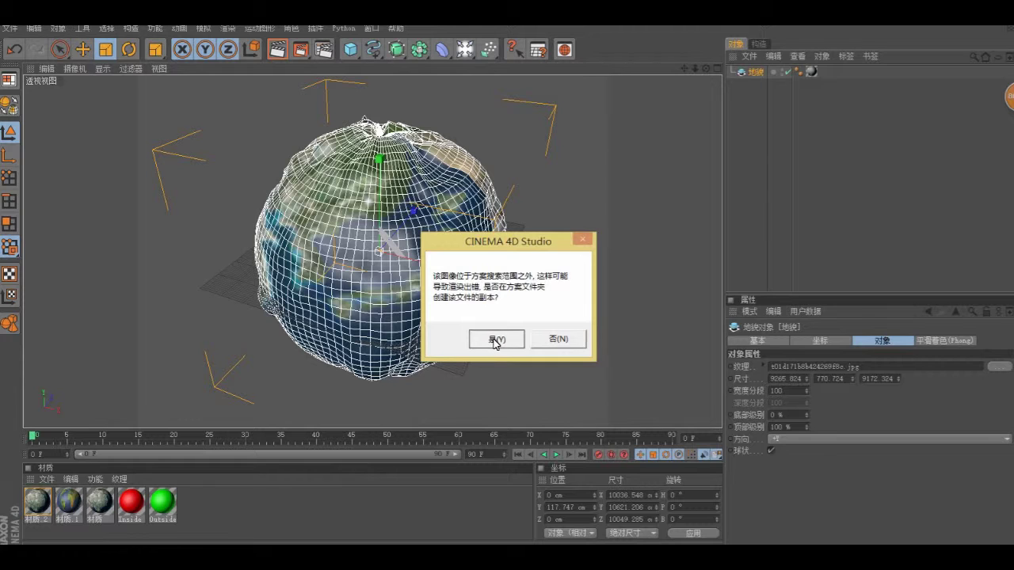
click(495, 341)
click(815, 72)
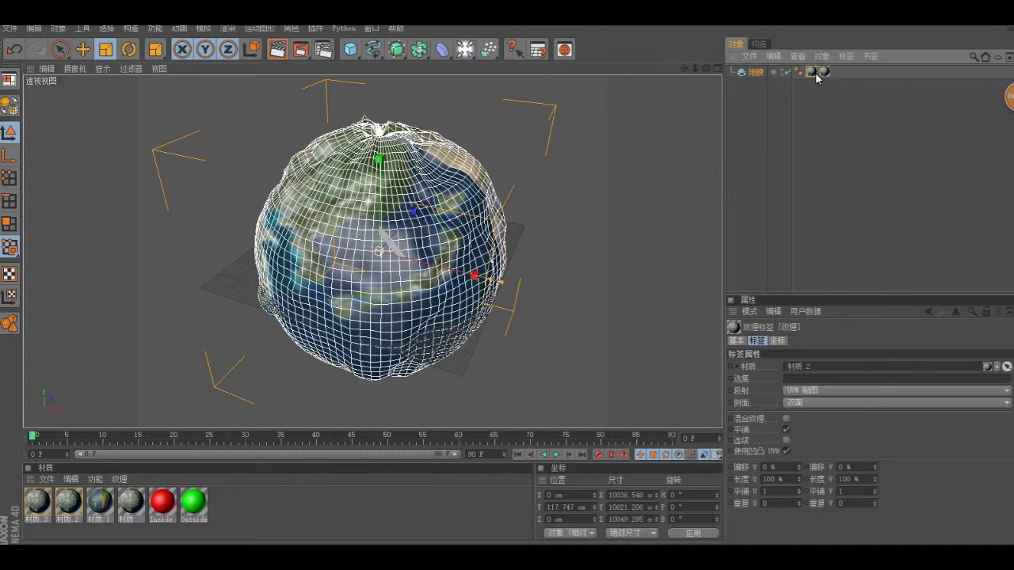
key(Delete)
Orbit around the globe and select it
click(573, 243)
mouse_move(542, 293)
alt+mouse_down()
mouse_move(546, 373)
mouse_move(486, 271)
mouse_move(515, 198)
mouse_move(507, 262)
mouse_move(396, 249)
alt+mouse_up()
click(396, 249)
click(580, 235)
click(428, 187)
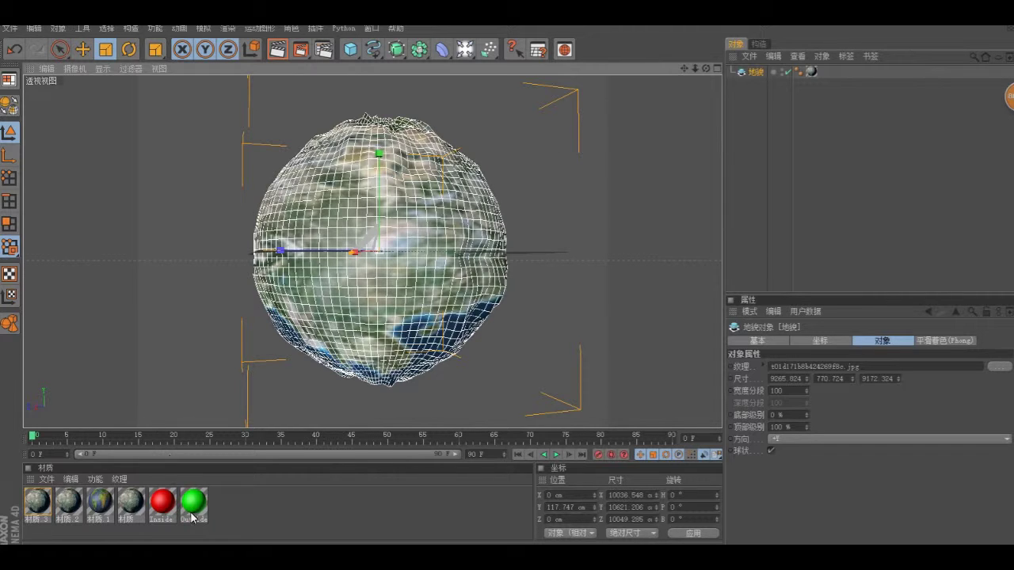
Apply the Outside and red Inside materials to the globe, then delete the green Outside tag
drag(192, 518, 317, 365)
drag(162, 507, 409, 224)
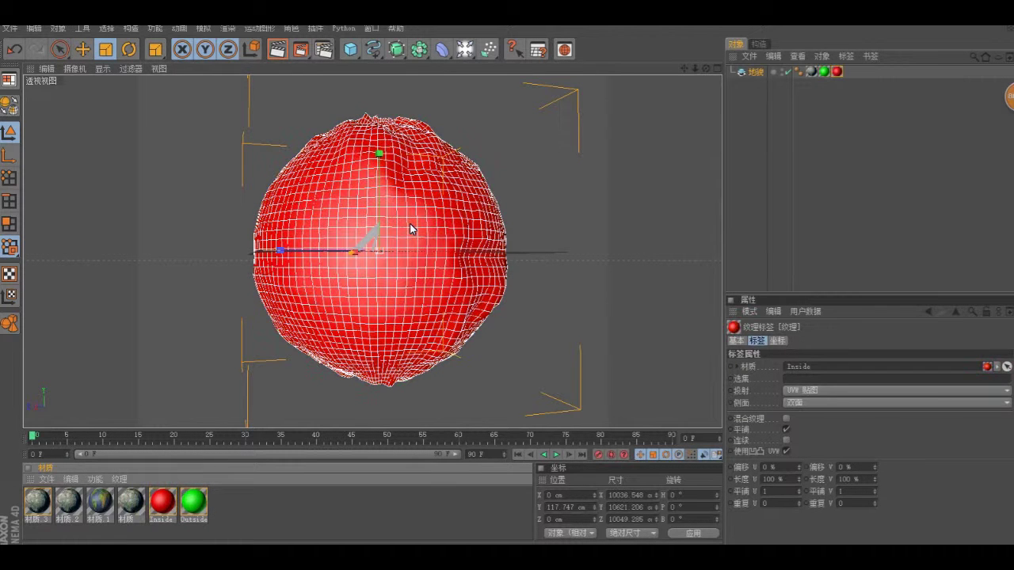
click(823, 72)
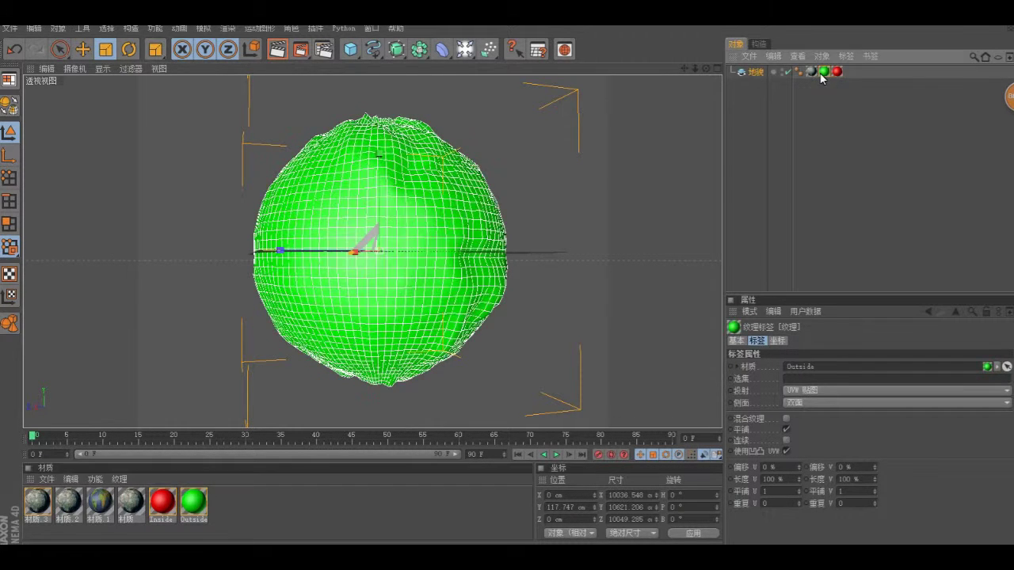
key(Delete)
click(756, 72)
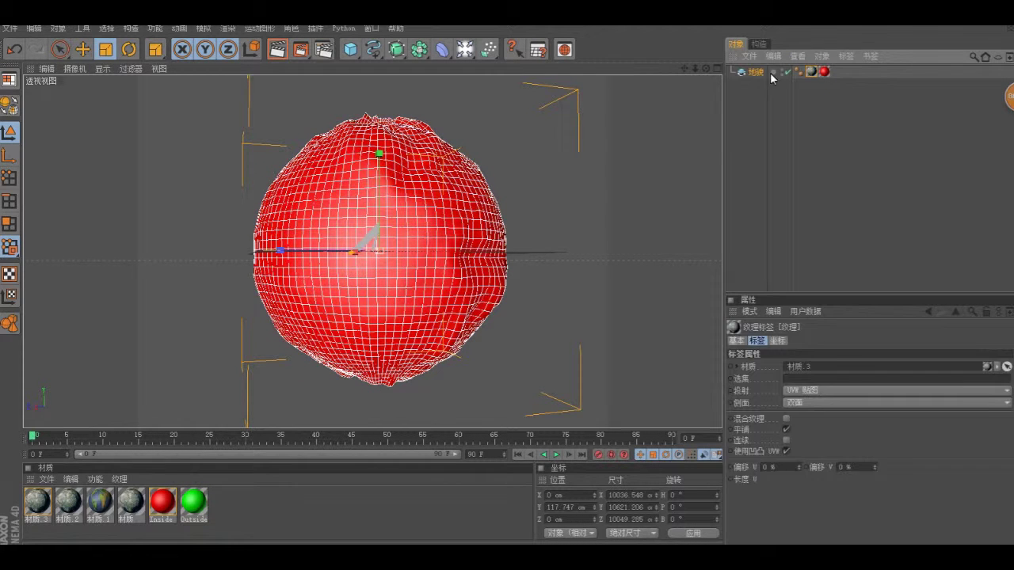
click(999, 366)
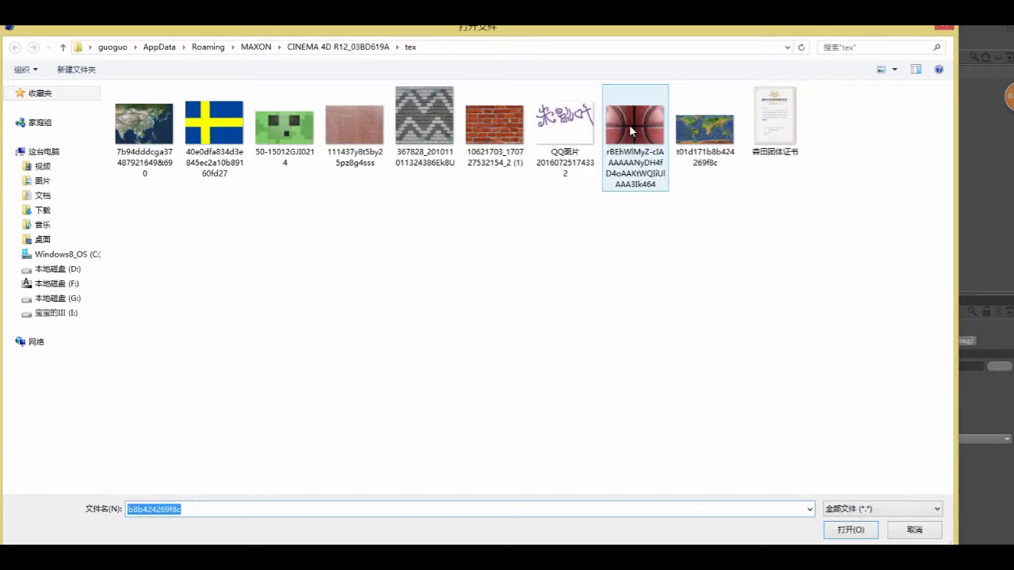
click(437, 149)
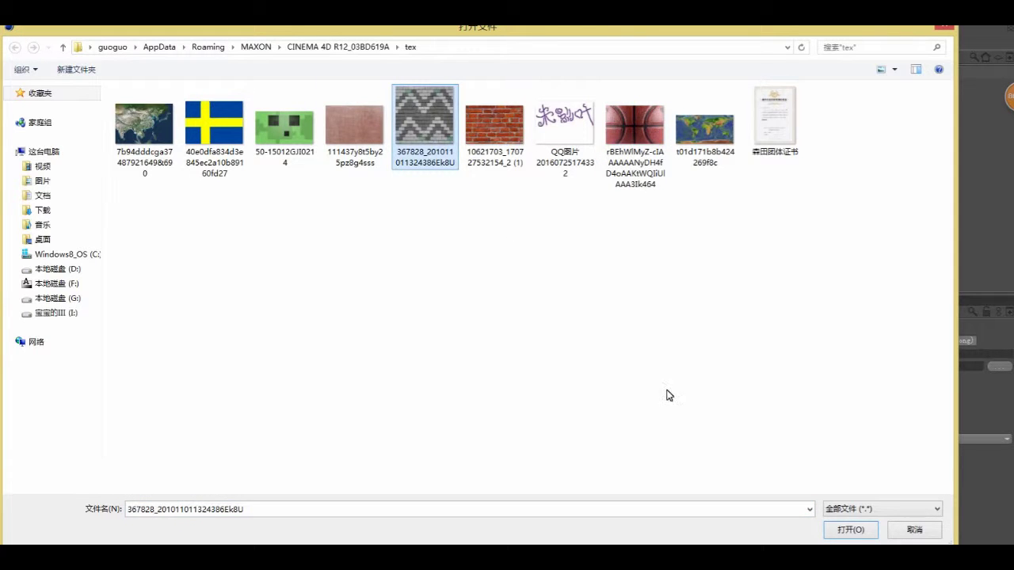
click(840, 529)
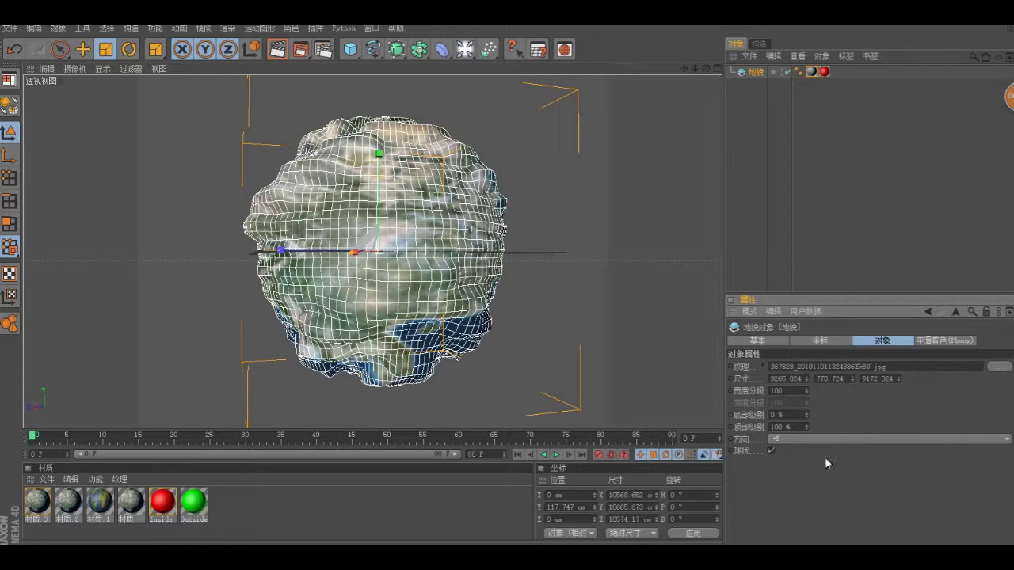
click(771, 452)
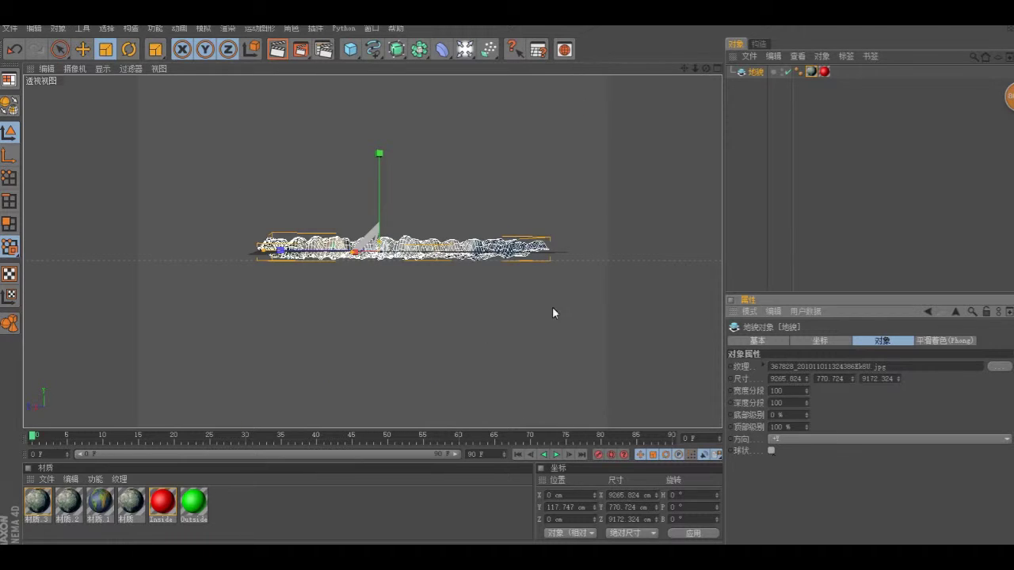
mouse_move(504, 289)
alt+mouse_down()
mouse_move(507, 356)
mouse_move(521, 325)
alt+mouse_up()
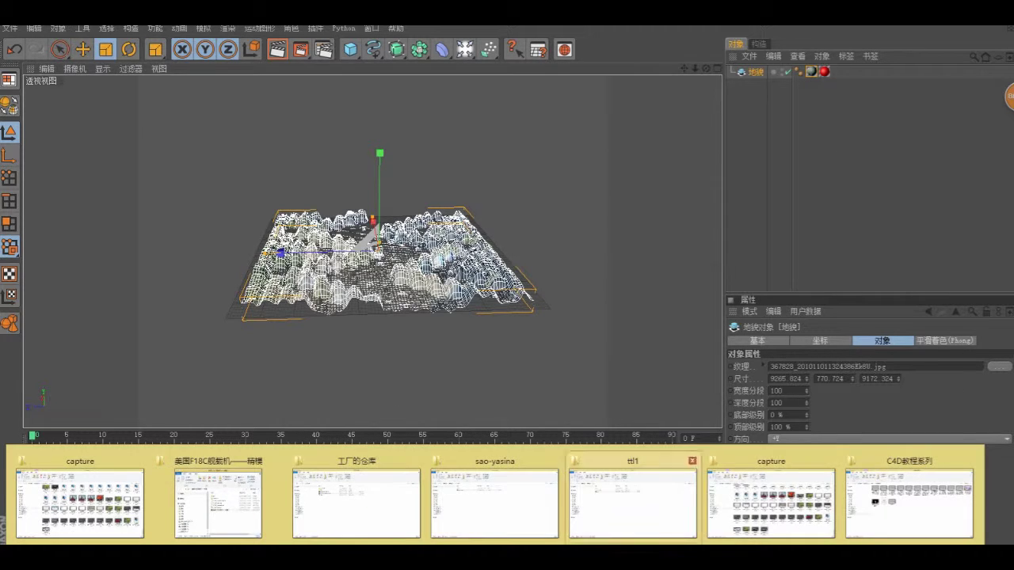
Apply the 材质 and colourful 材质.1 materials to the flat terrain, then zoom out and select the landscape
click(669, 333)
scroll(506, 276, up, 3)
scroll(486, 262, up, 3)
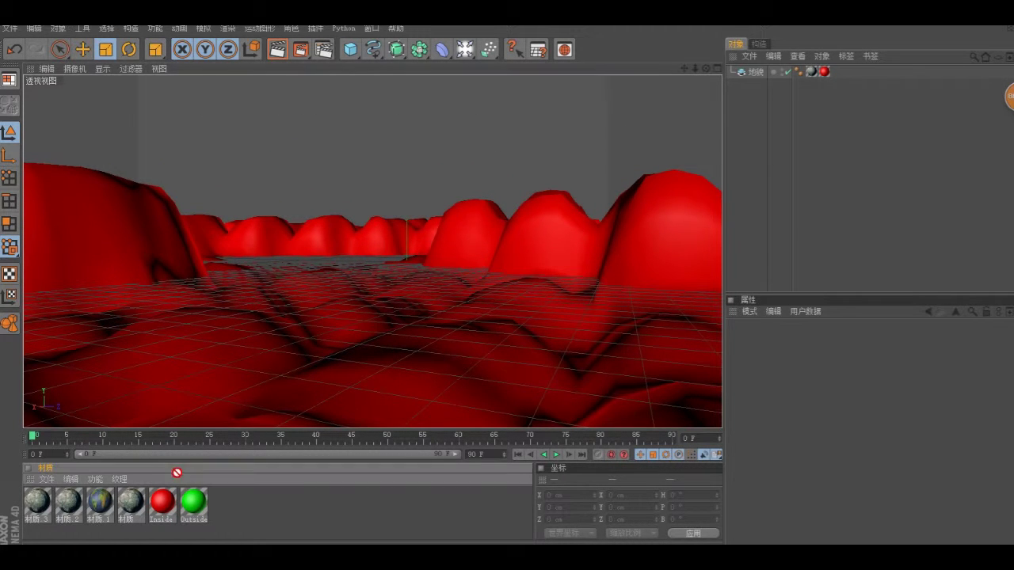
drag(135, 507, 371, 308)
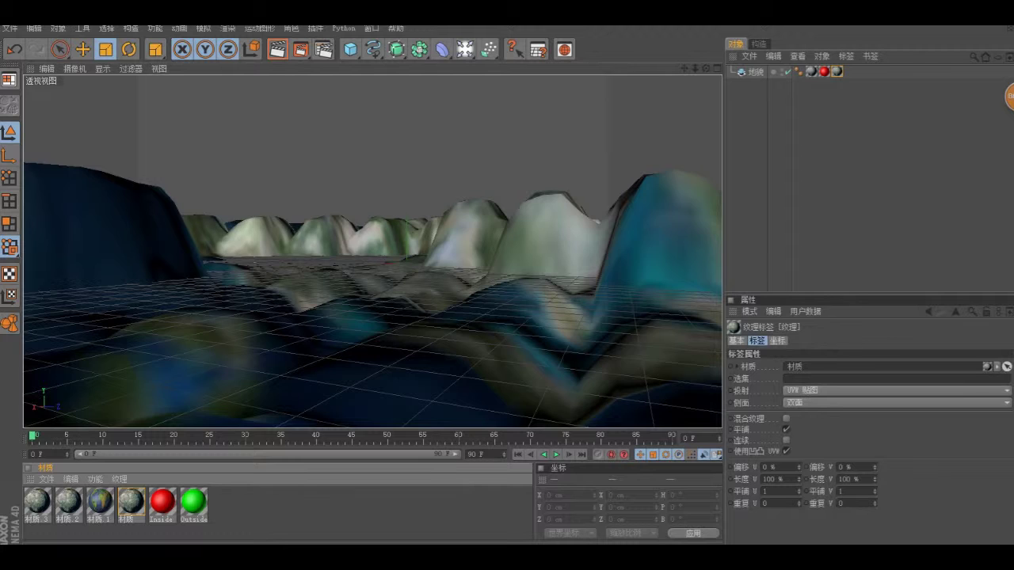
drag(99, 503, 359, 338)
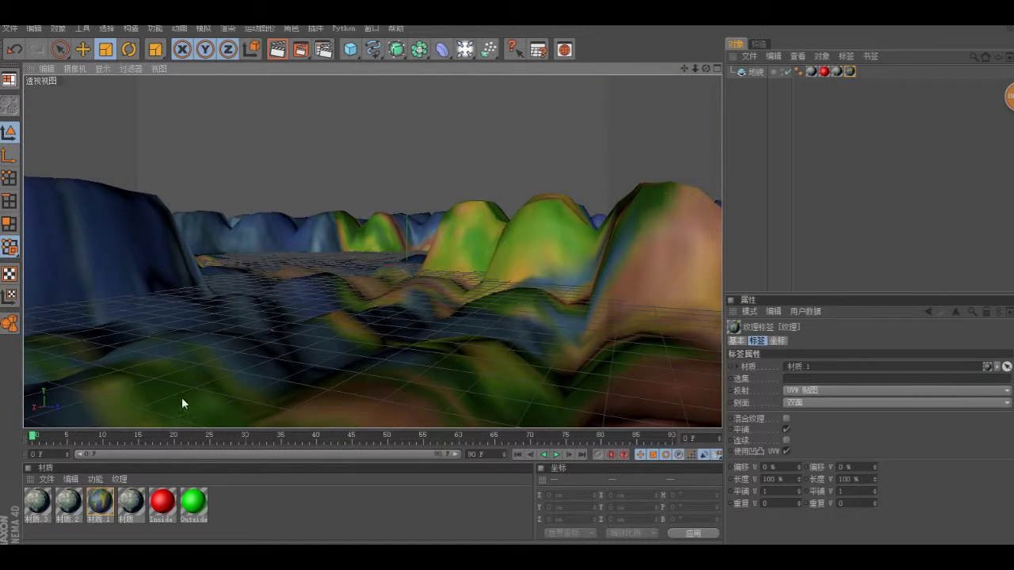
alt+drag(181, 397, 234, 319)
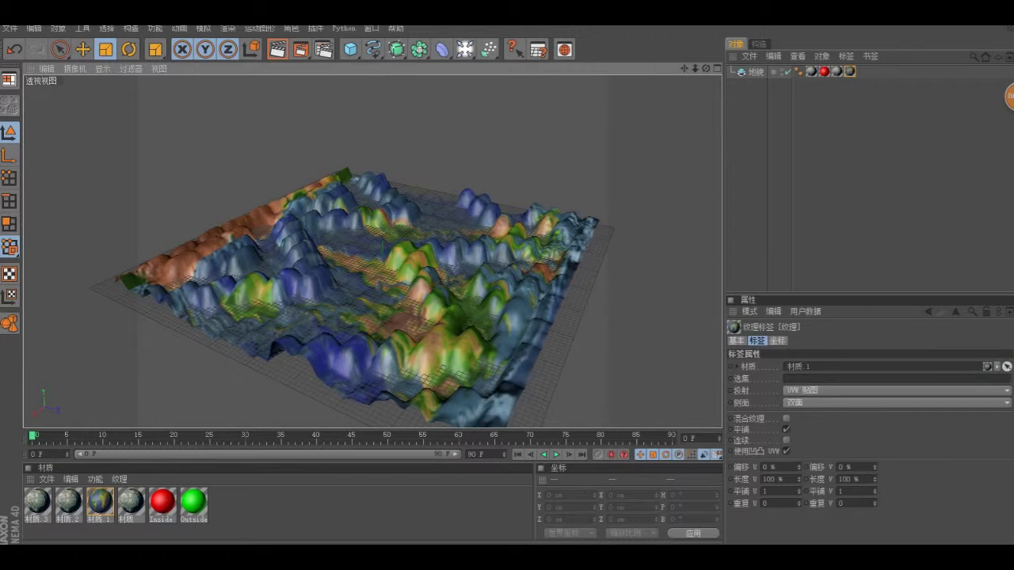
click(757, 72)
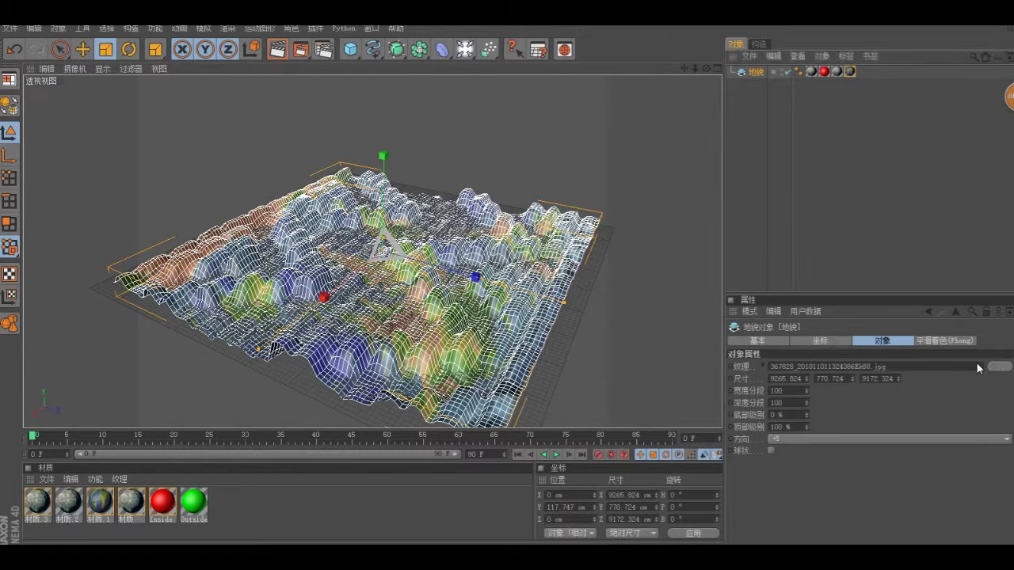
click(996, 368)
click(159, 142)
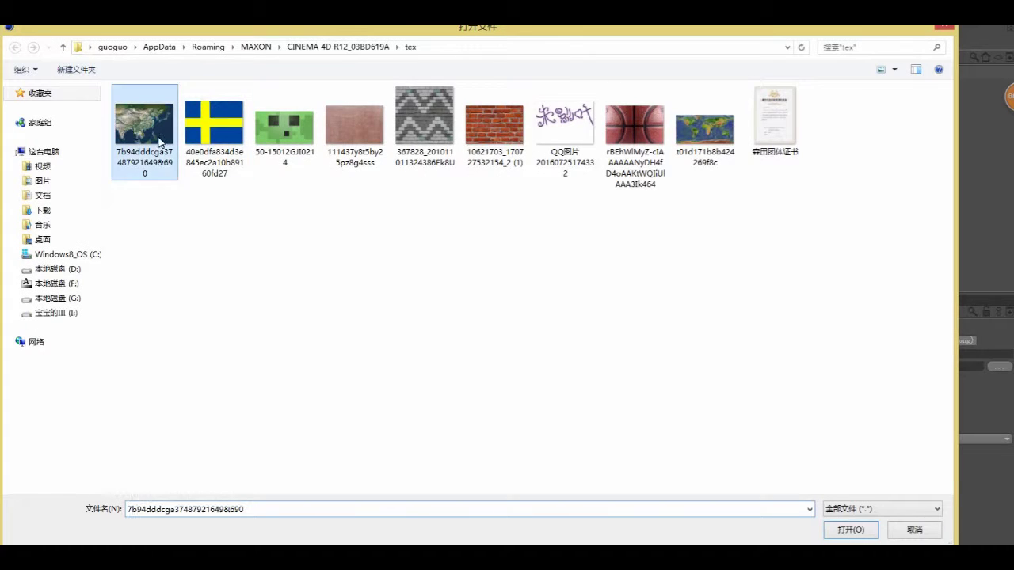
click(850, 529)
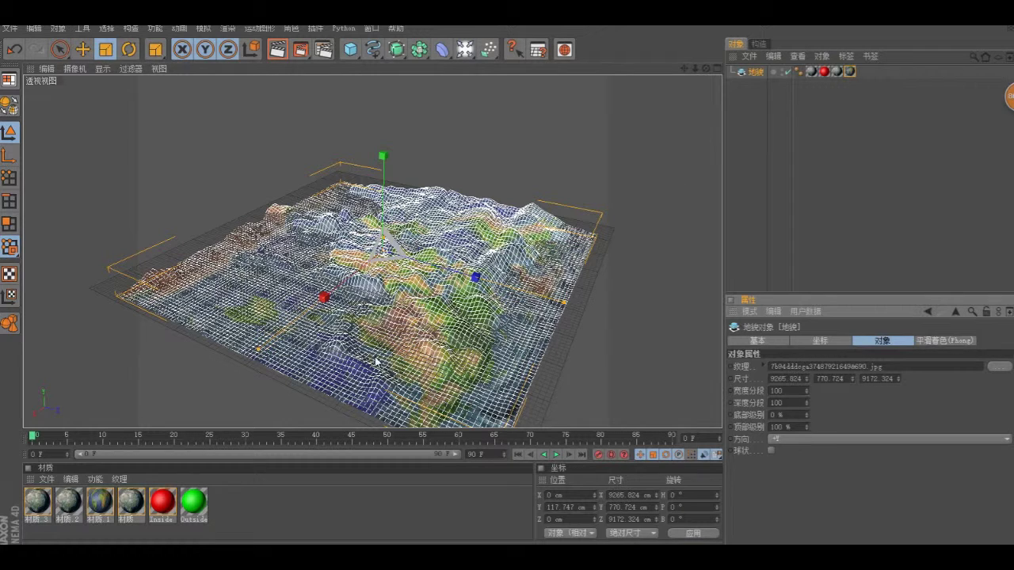
Drag the East Asia map file in as a new material, copying it into the project
click(156, 501)
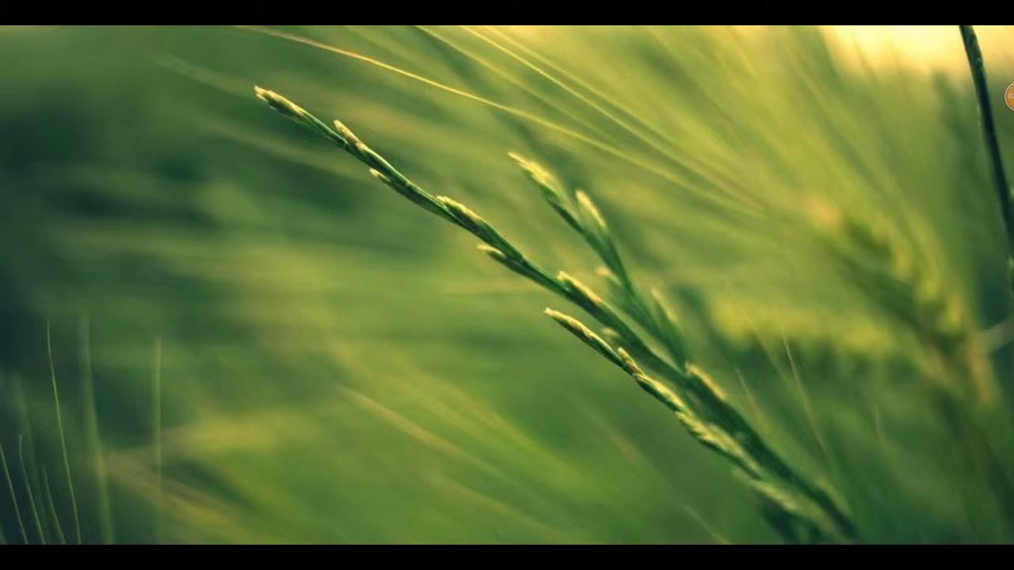
click(429, 428)
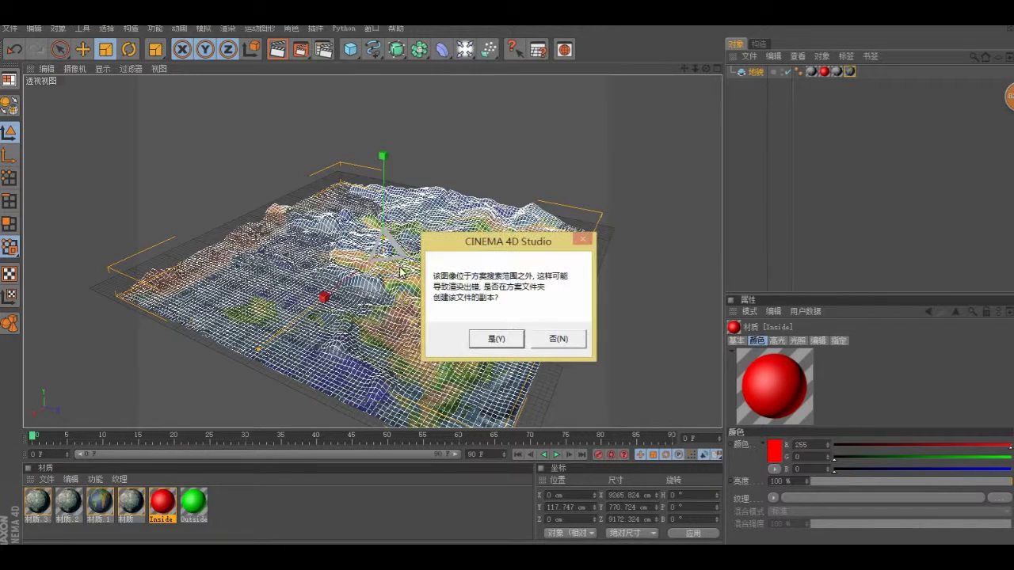
click(482, 335)
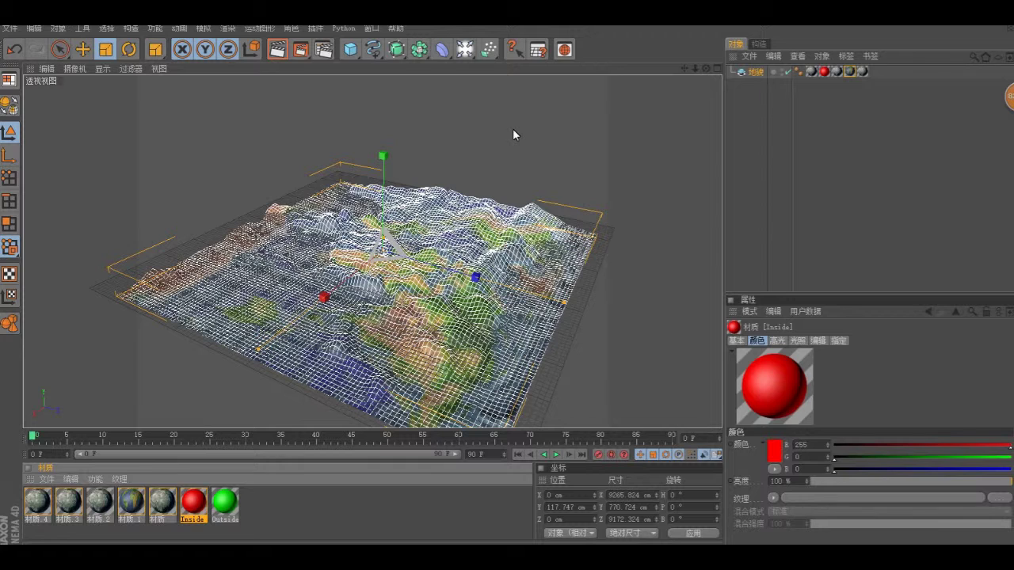
Deselect the terrain and zoom and tilt the view into a close-up of the mountains
click(516, 157)
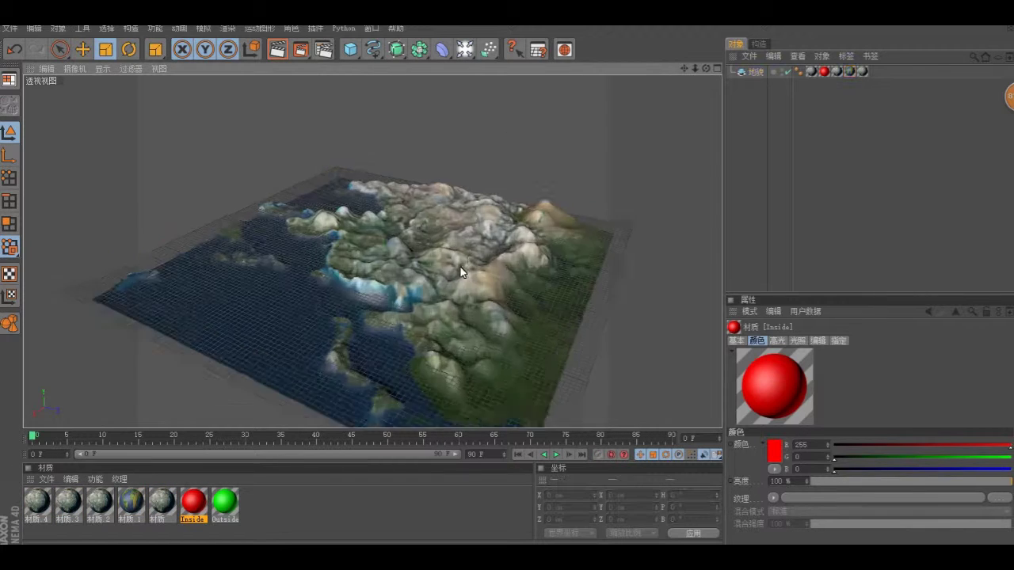
scroll(459, 270, up, 5)
alt+drag(460, 267, 460, 237)
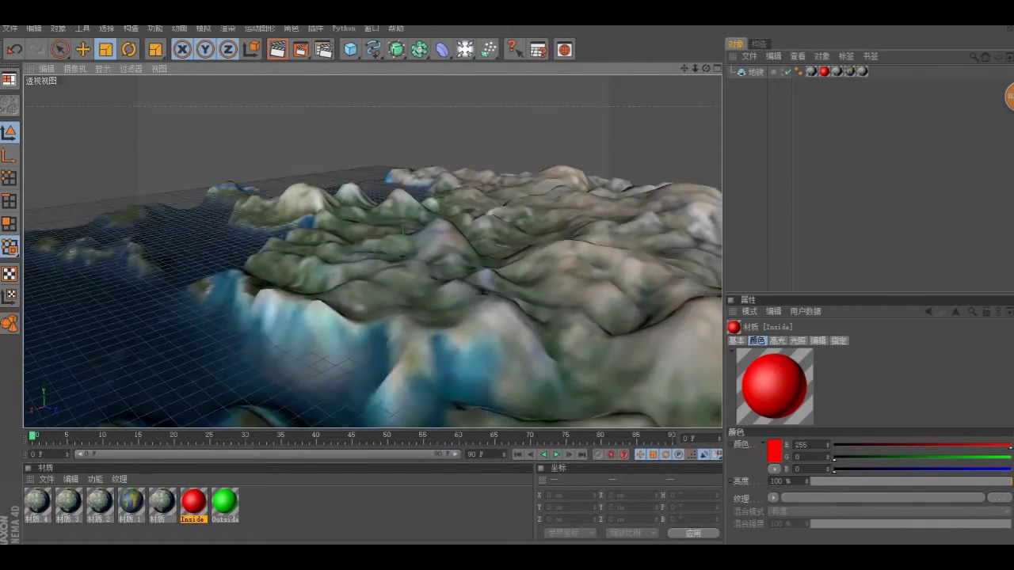
mouse_move(372, 254)
alt+mouse_down()
mouse_move(372, 301)
mouse_move(373, 261)
alt+mouse_up()
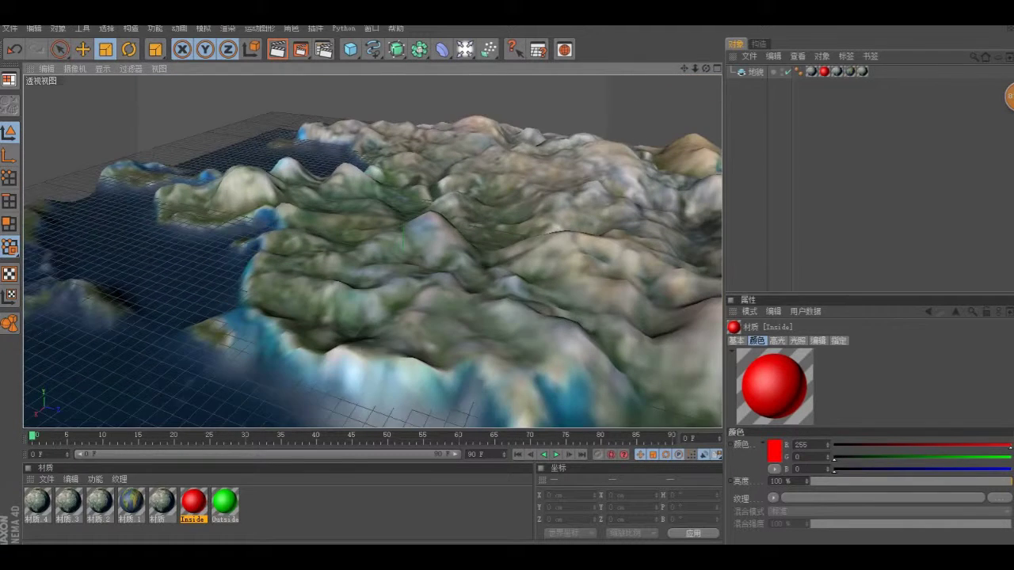
alt+drag(437, 192, 441, 184)
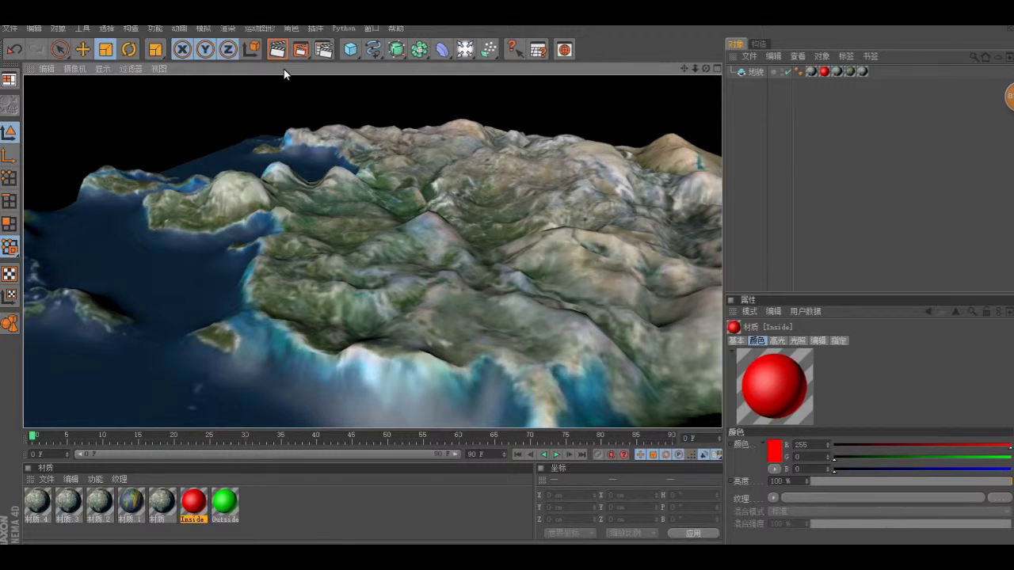
Orbit to a low side angle of the map-textured terrain and render the view
click(338, 253)
mouse_move(338, 253)
alt+mouse_down()
mouse_move(348, 221)
mouse_move(412, 222)
alt+mouse_up()
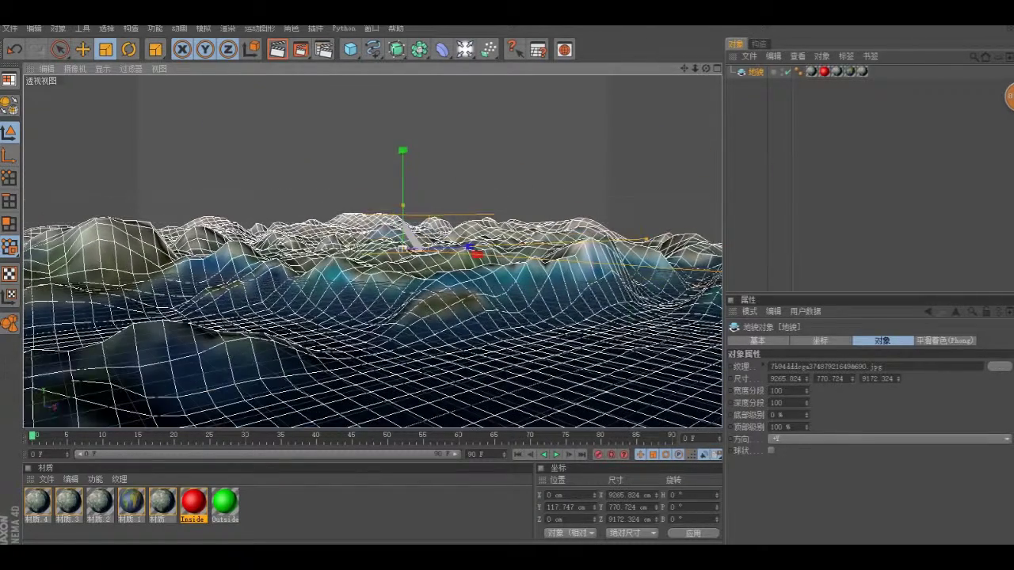
click(277, 50)
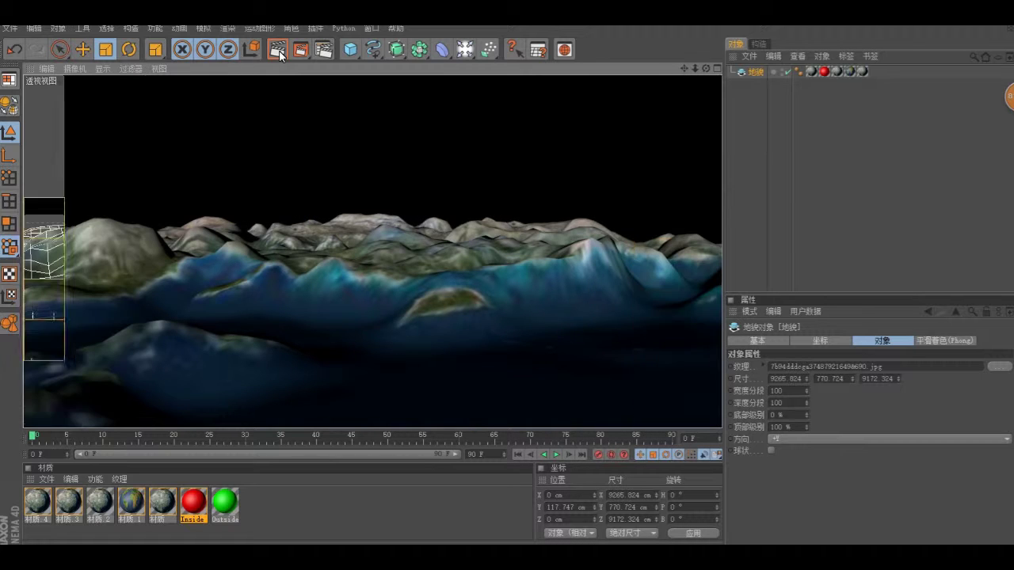